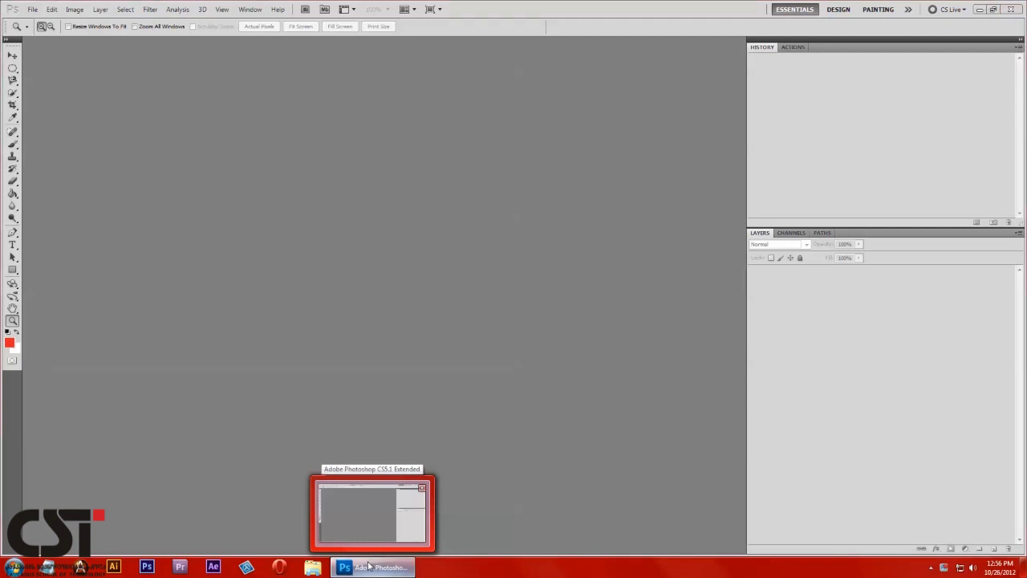
- Drag DSC_8524.JPG from the desktop into the Photoshop window to open it
click(368, 566)
mouse_move(223, 20)
mouse_down()
mouse_move(384, 570)
mouse_move(384, 346)
mouse_up()
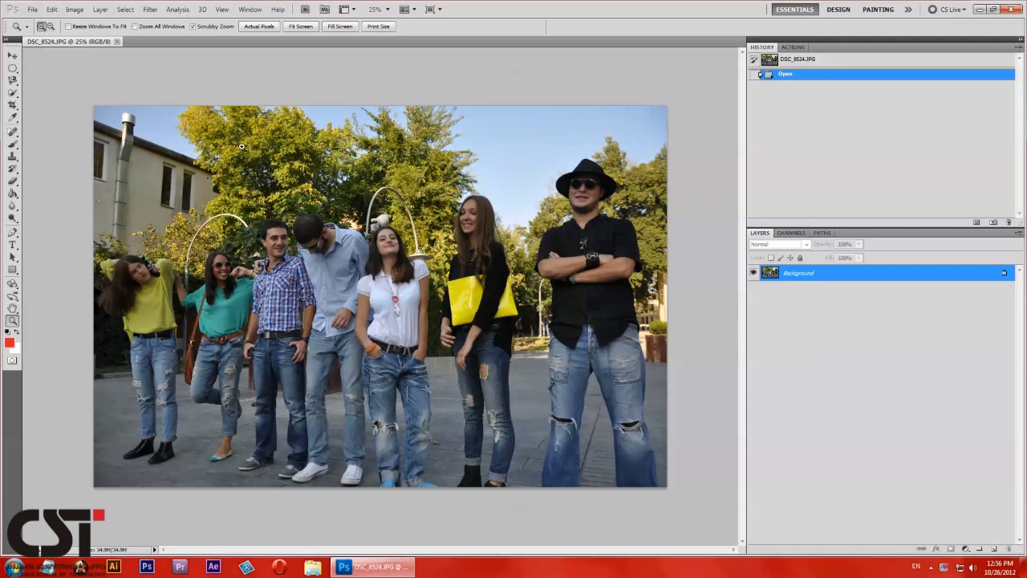
- Crop the photo with the Crop Tool, trimming the top sky and bottom pavement strips
click(12, 105)
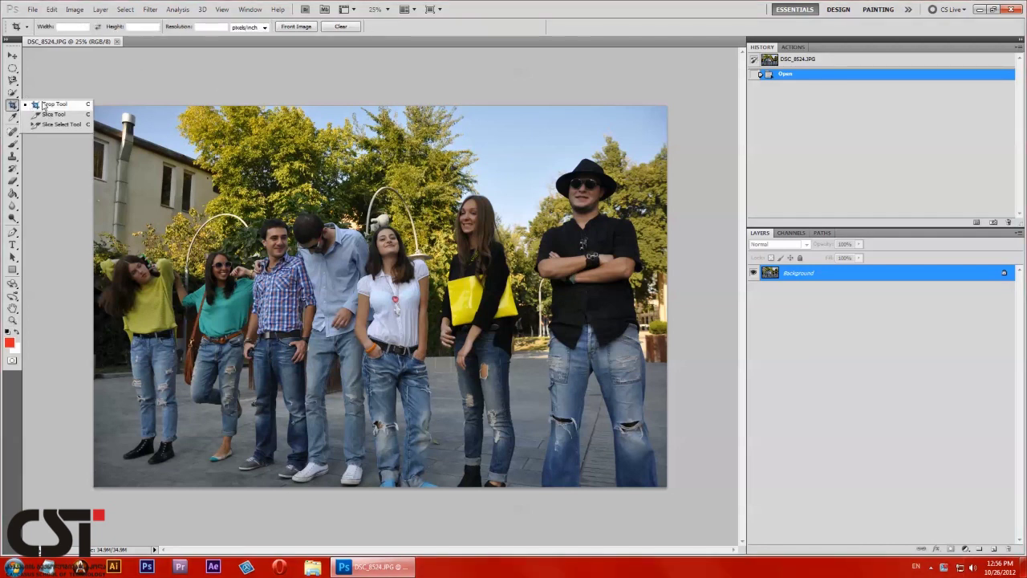
click(50, 108)
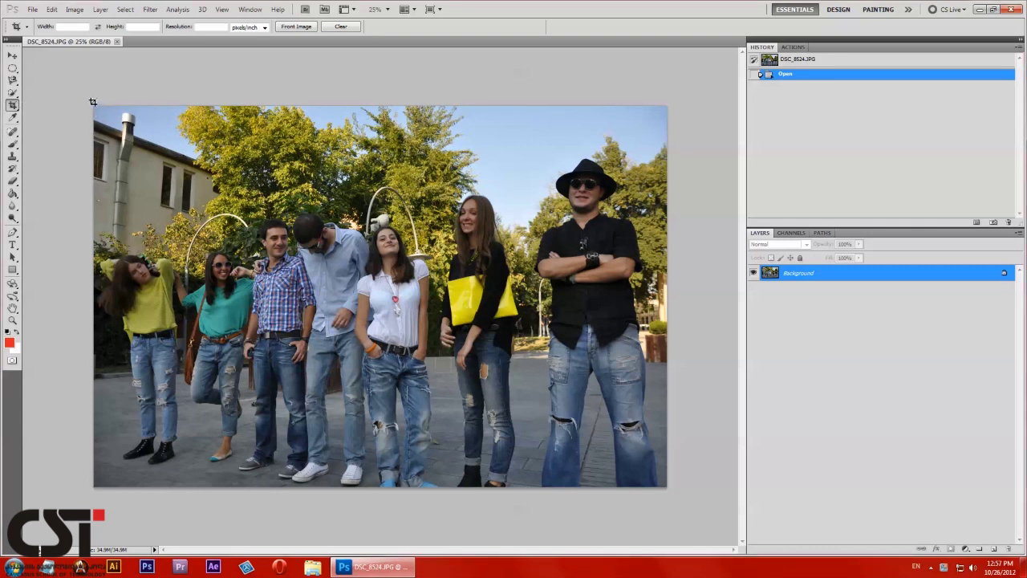
drag(93, 105, 728, 530)
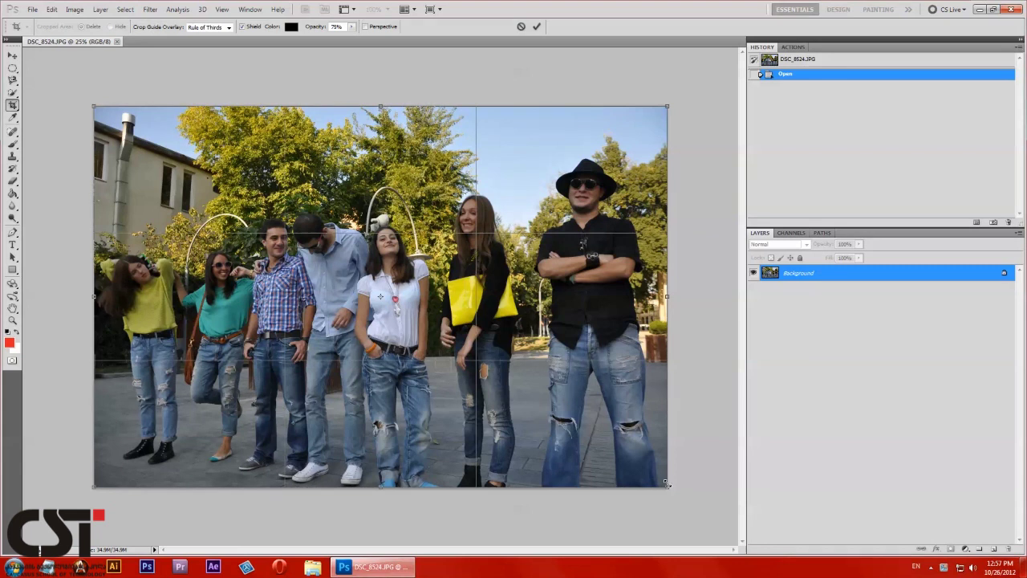
mouse_move(665, 482)
mouse_down()
mouse_move(356, 297)
mouse_move(681, 502)
mouse_up()
drag(94, 487, 155, 447)
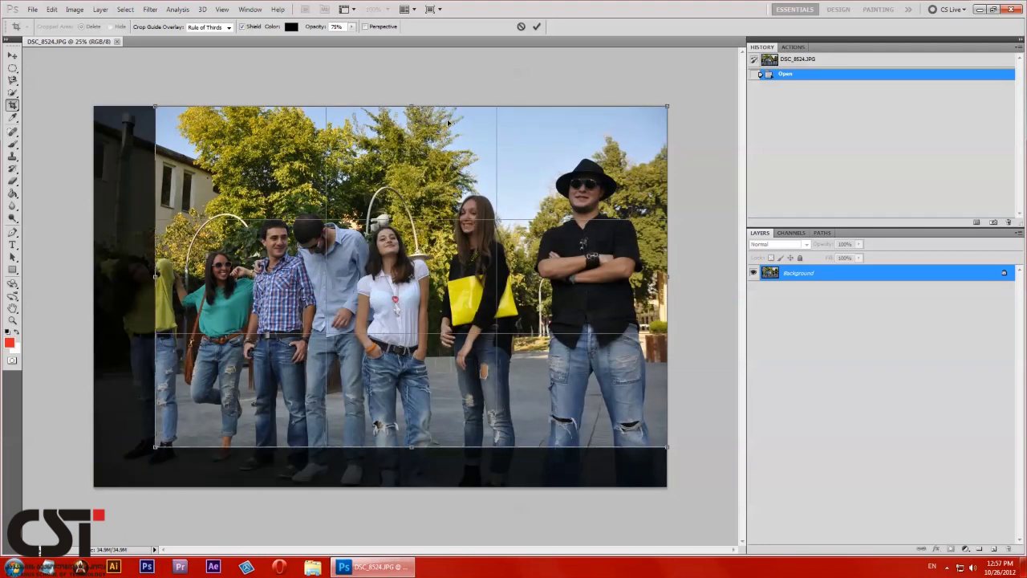
drag(411, 106, 395, 181)
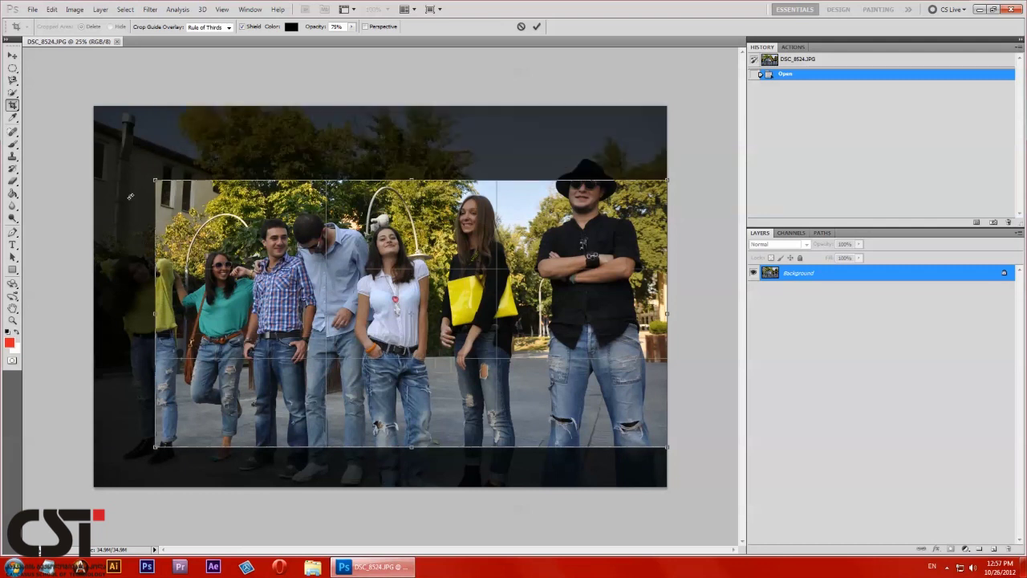
drag(155, 176, 89, 117)
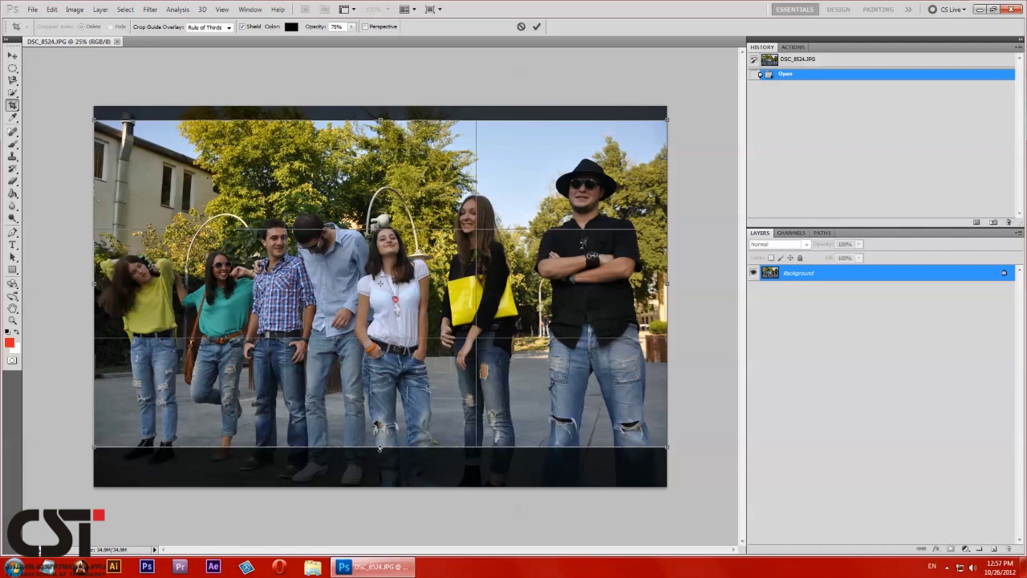
drag(379, 447, 380, 463)
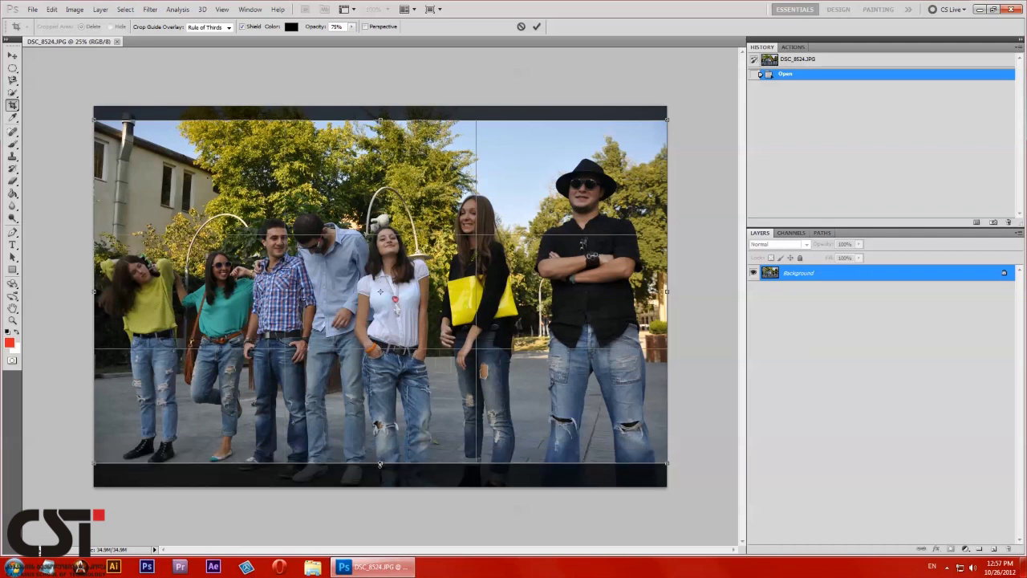
key(Return)
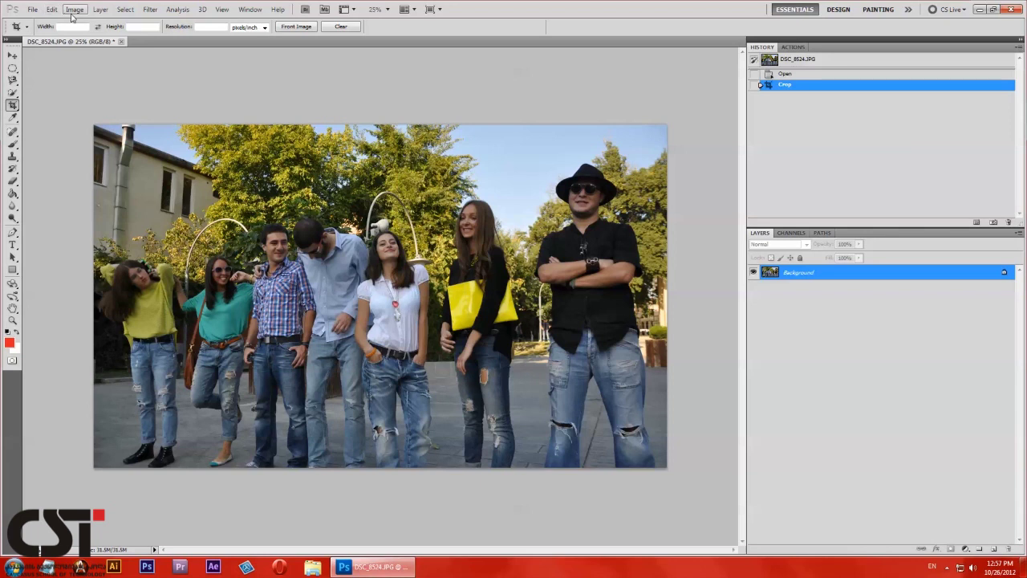
click(74, 11)
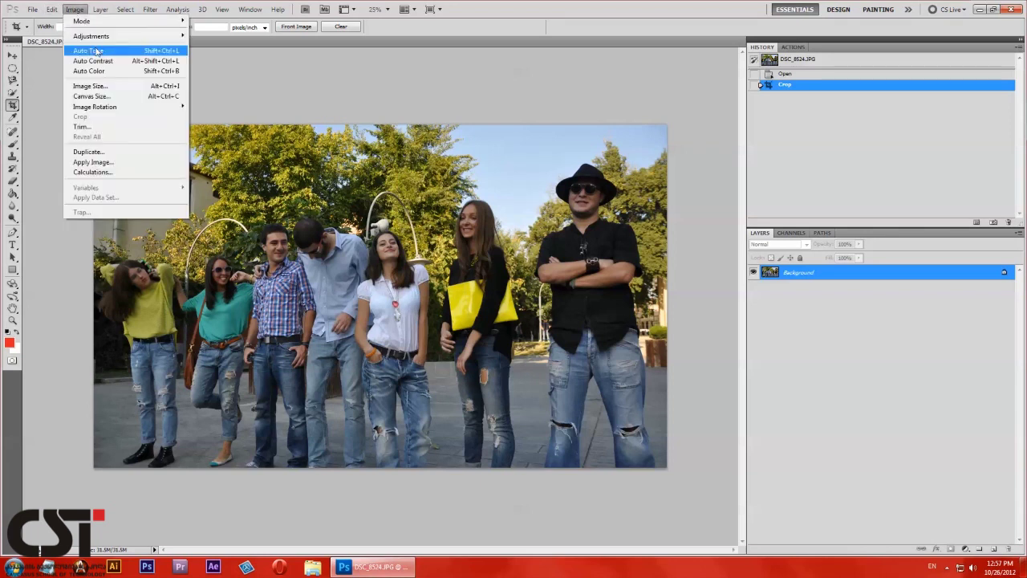
mouse_move(94, 107)
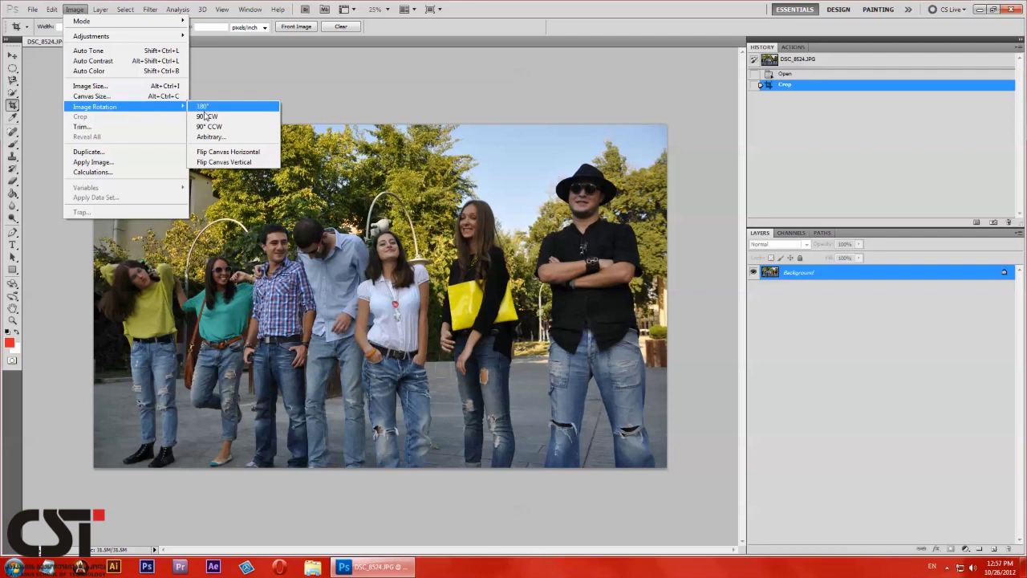
click(237, 153)
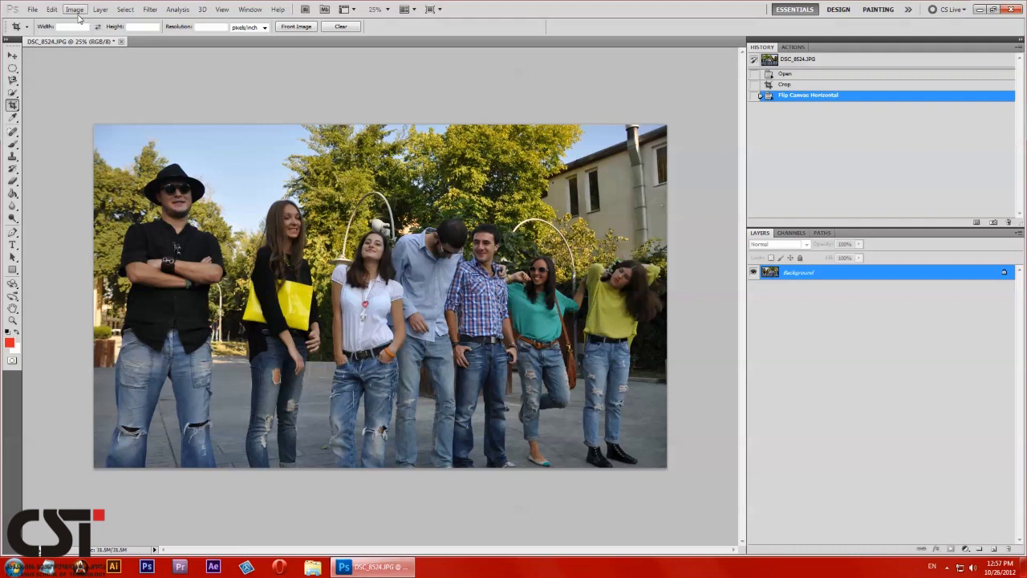
key(ctrl+z)
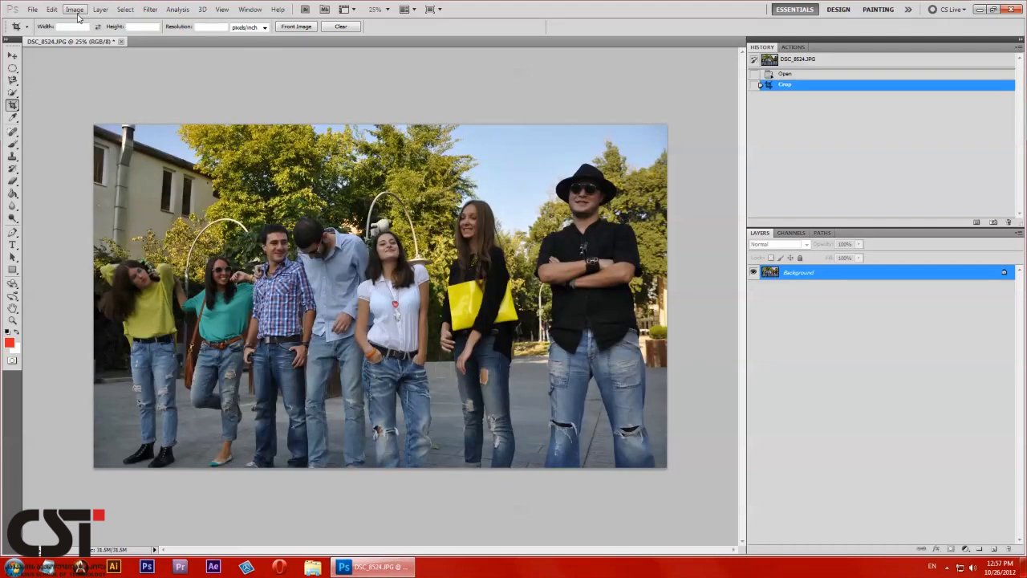
click(75, 10)
mouse_move(95, 107)
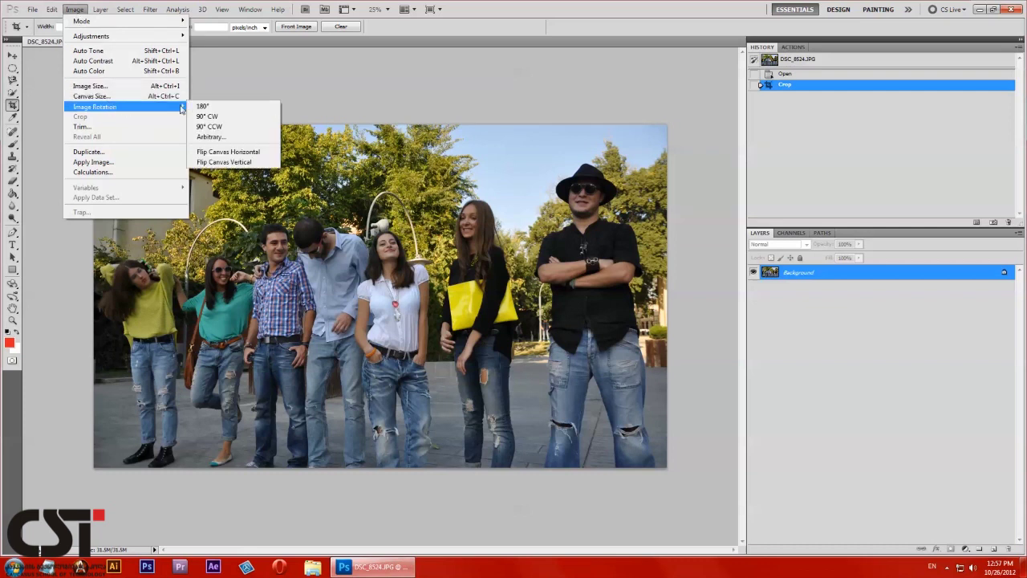
click(217, 152)
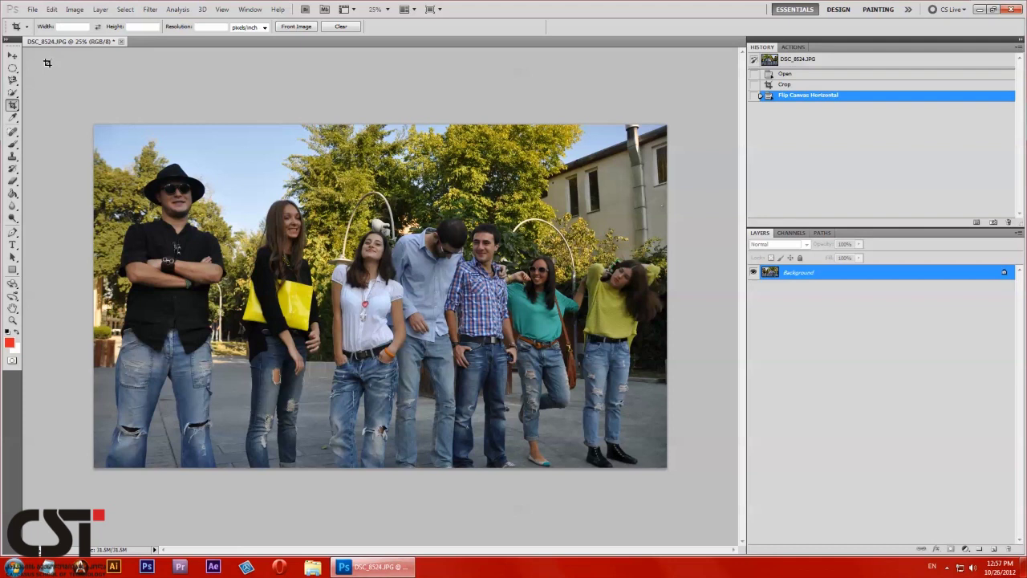
key(ctrl+z)
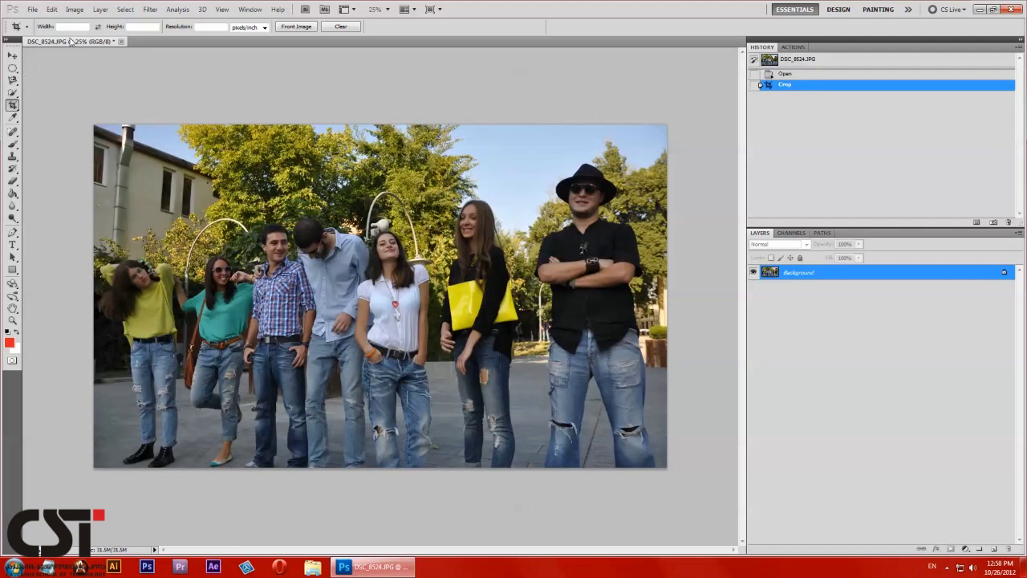
click(74, 9)
mouse_move(95, 106)
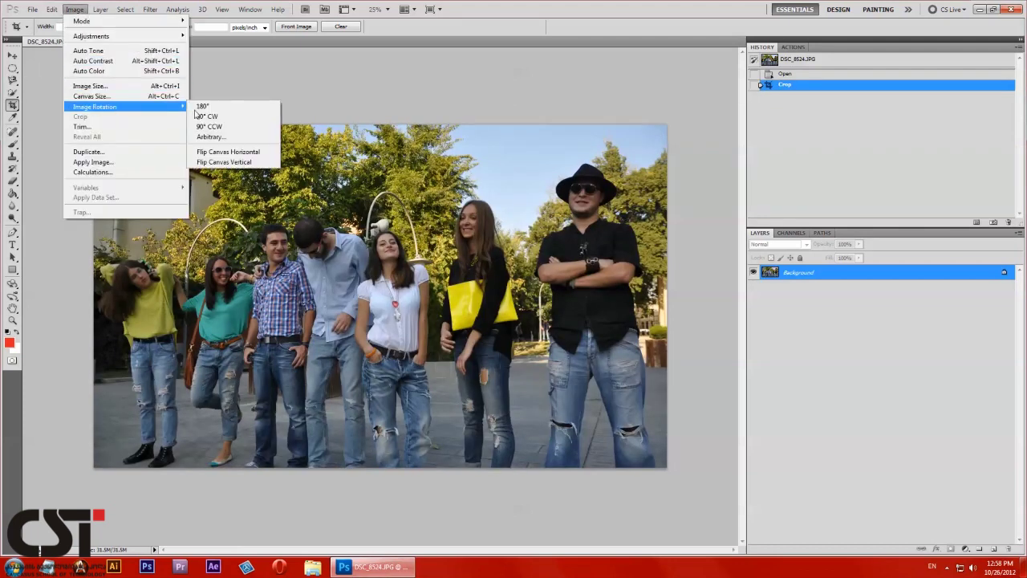
click(228, 162)
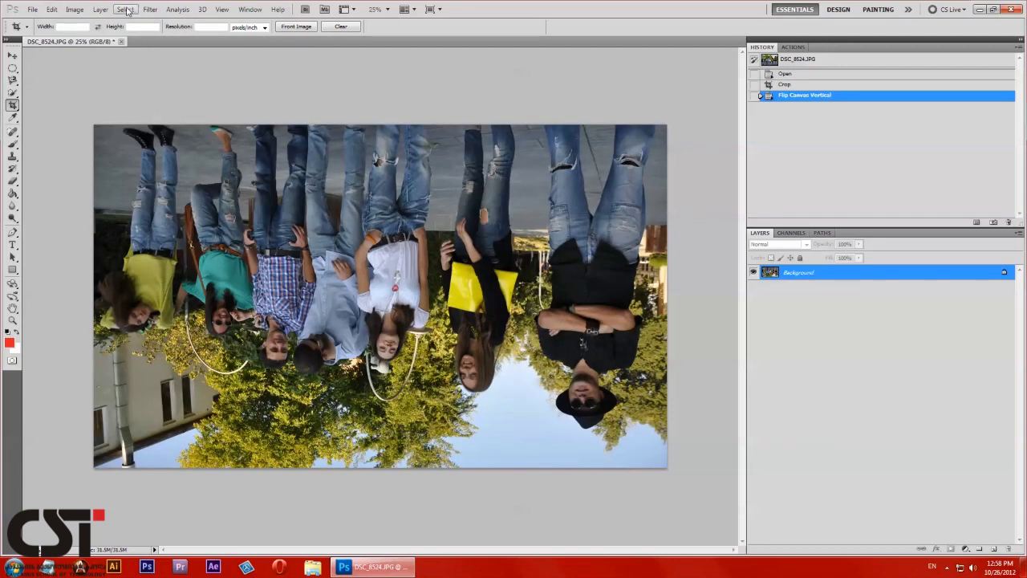
key(ctrl+z)
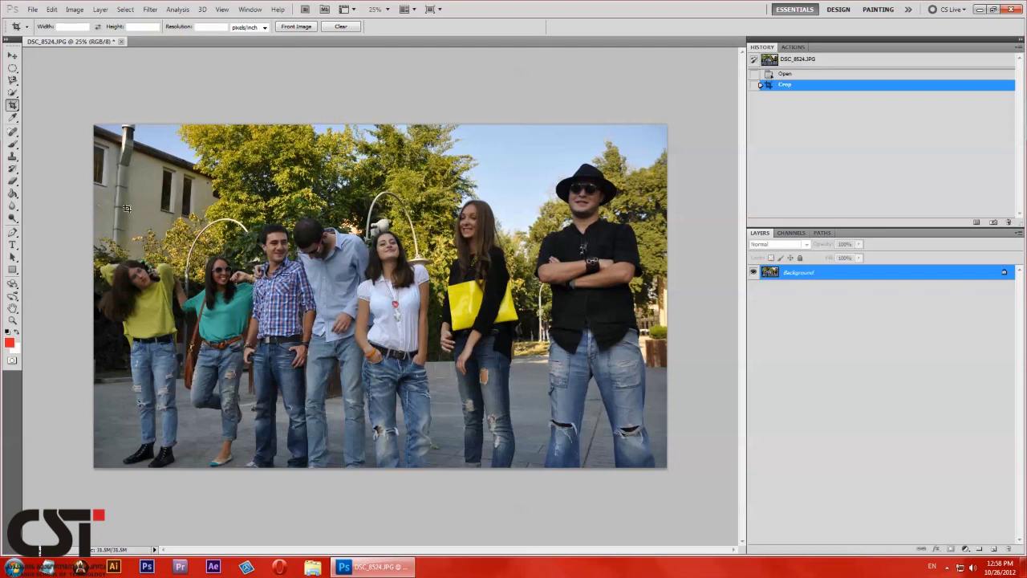
click(75, 9)
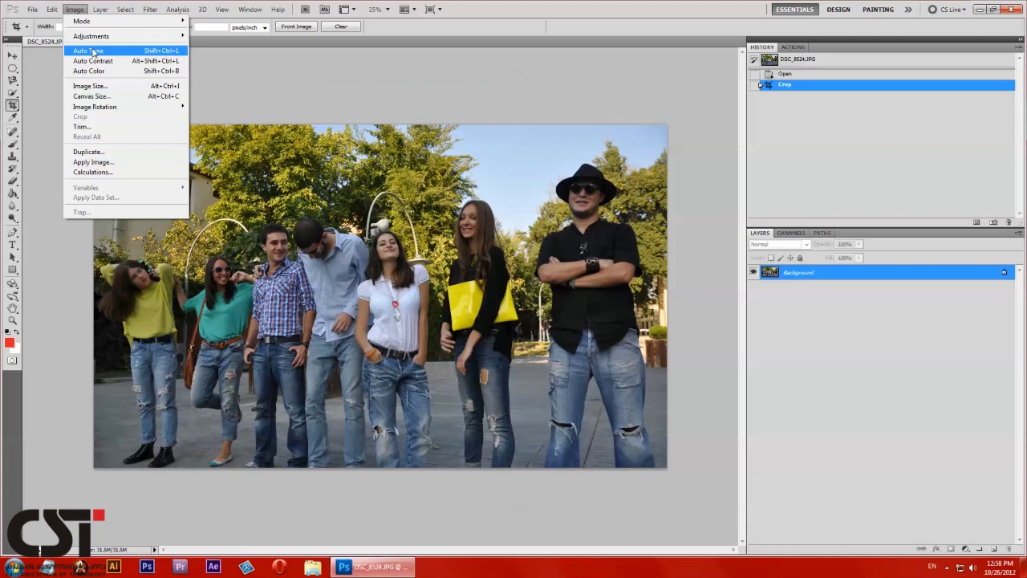
click(93, 51)
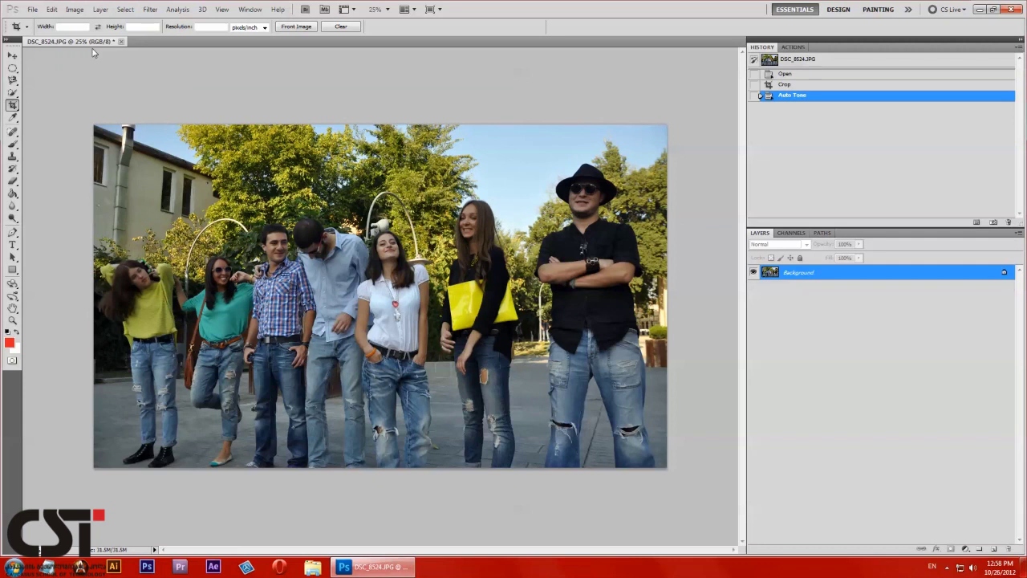
click(75, 9)
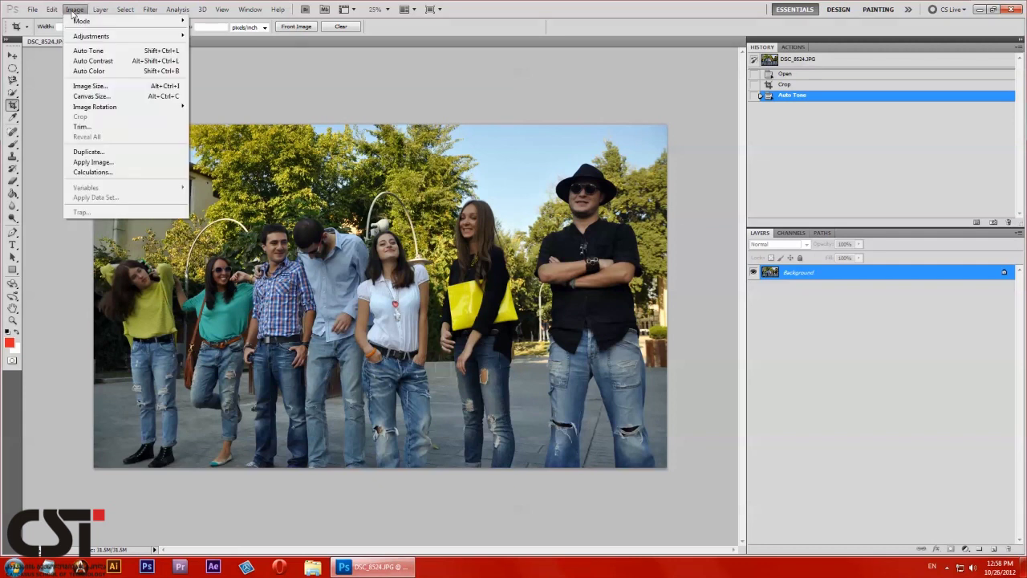
click(91, 61)
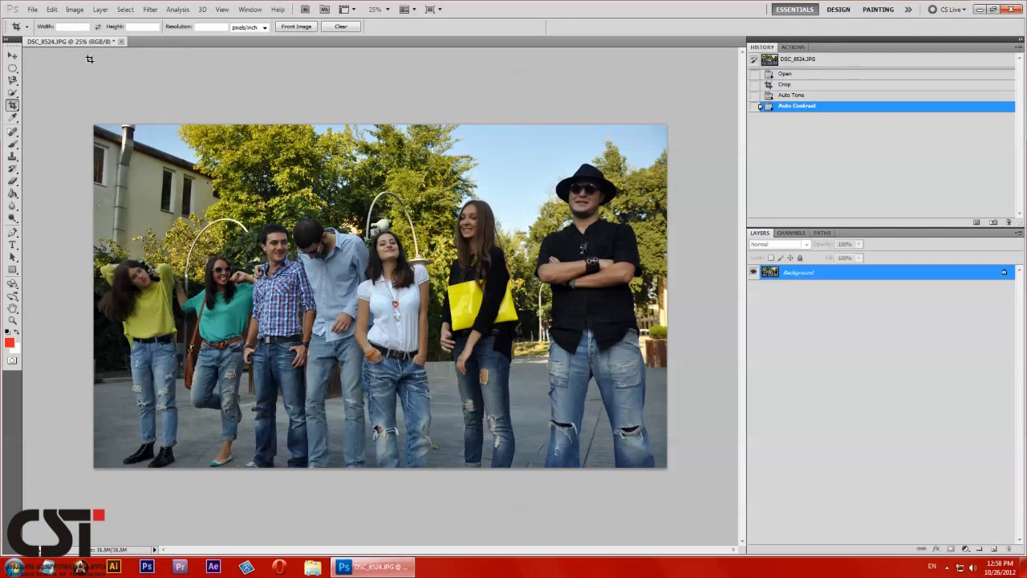
click(74, 9)
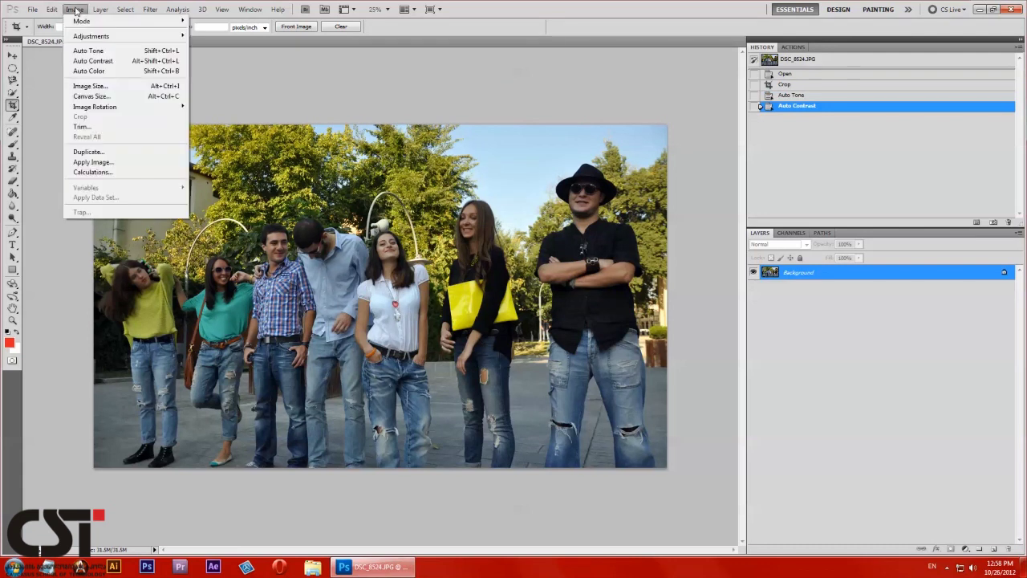
click(90, 71)
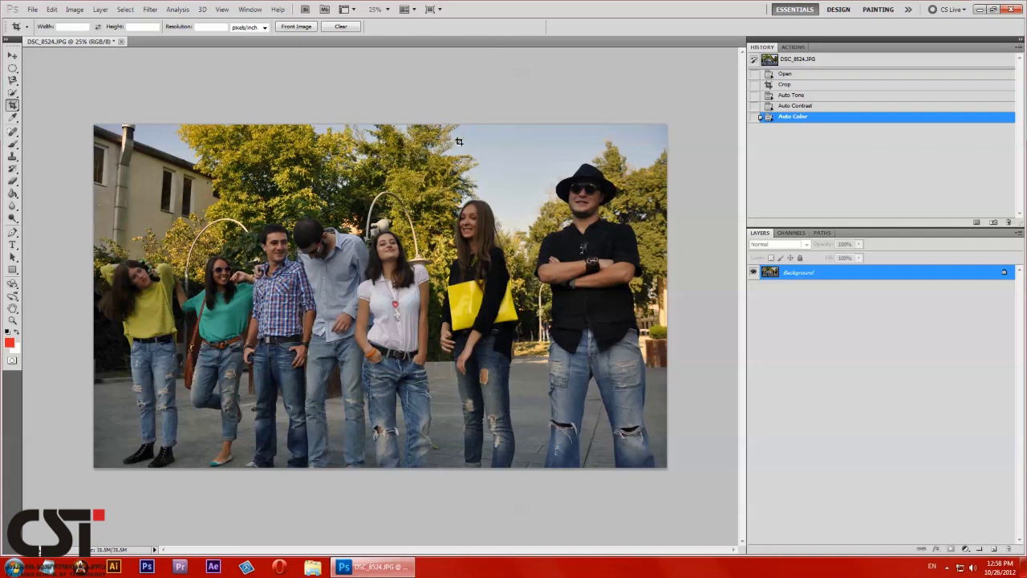
click(787, 106)
click(786, 95)
click(784, 85)
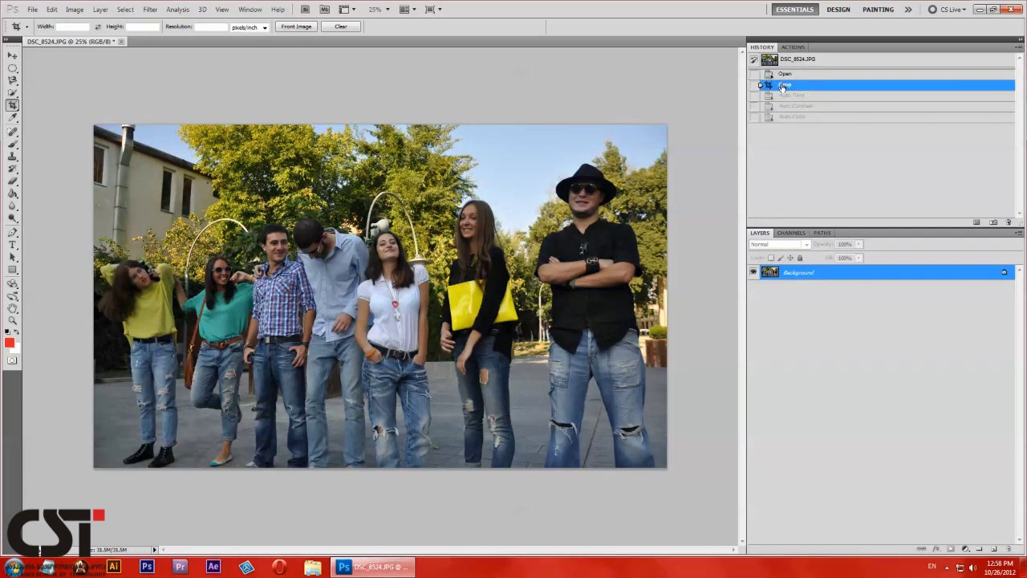
- Hide and then reshow the History panel from the Window menu
right_click(782, 100)
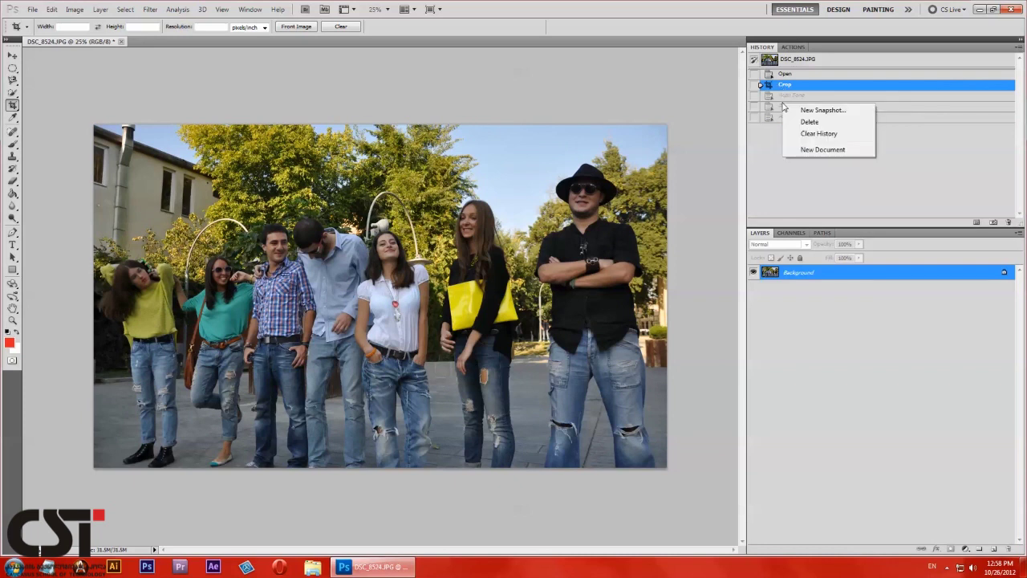
click(777, 98)
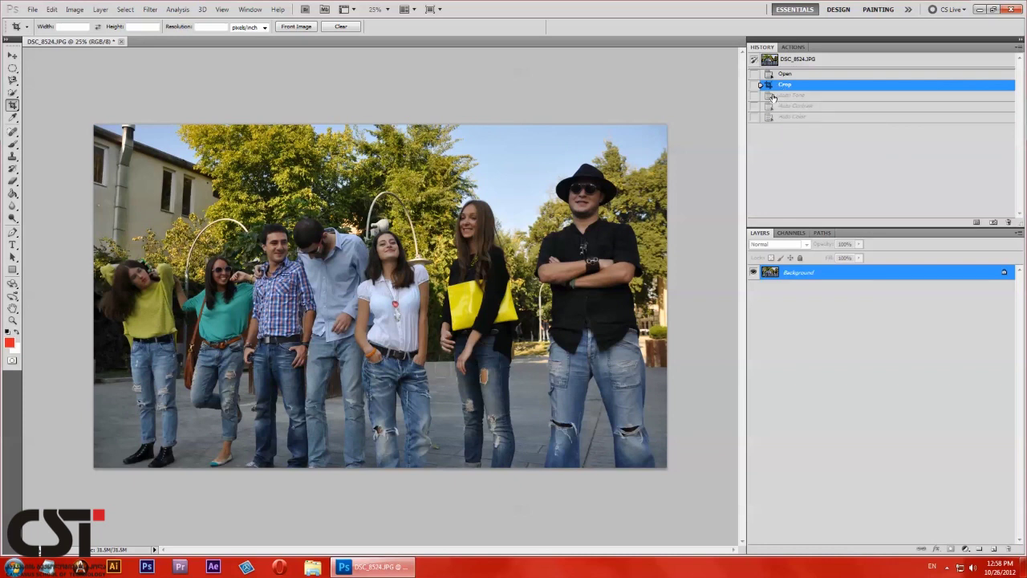
click(250, 9)
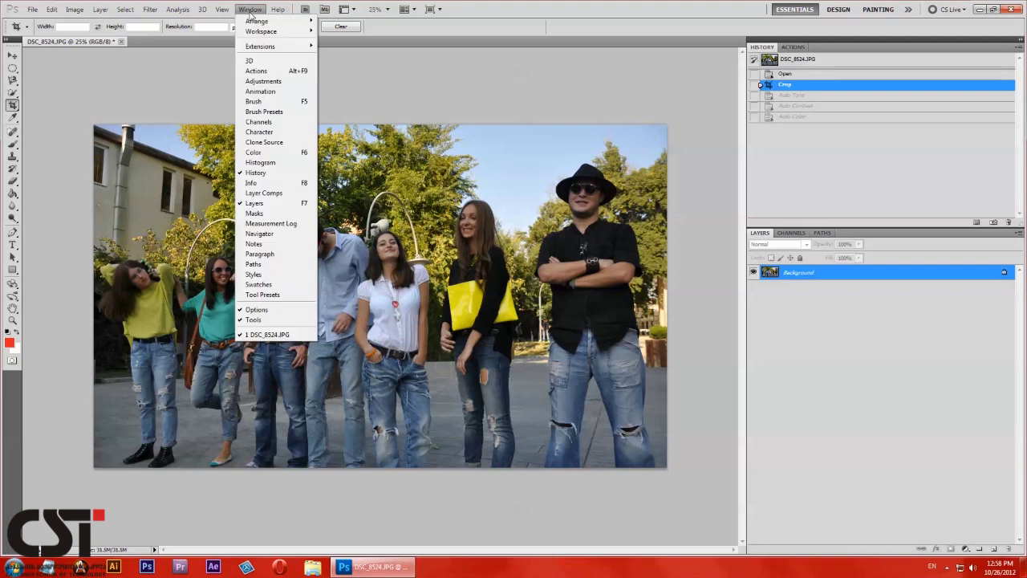
click(247, 173)
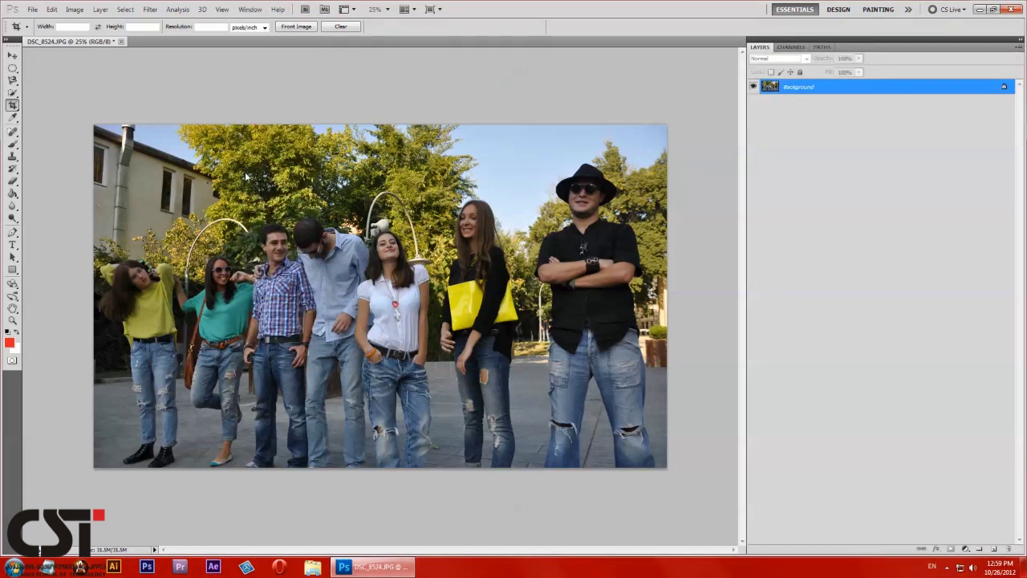
click(250, 10)
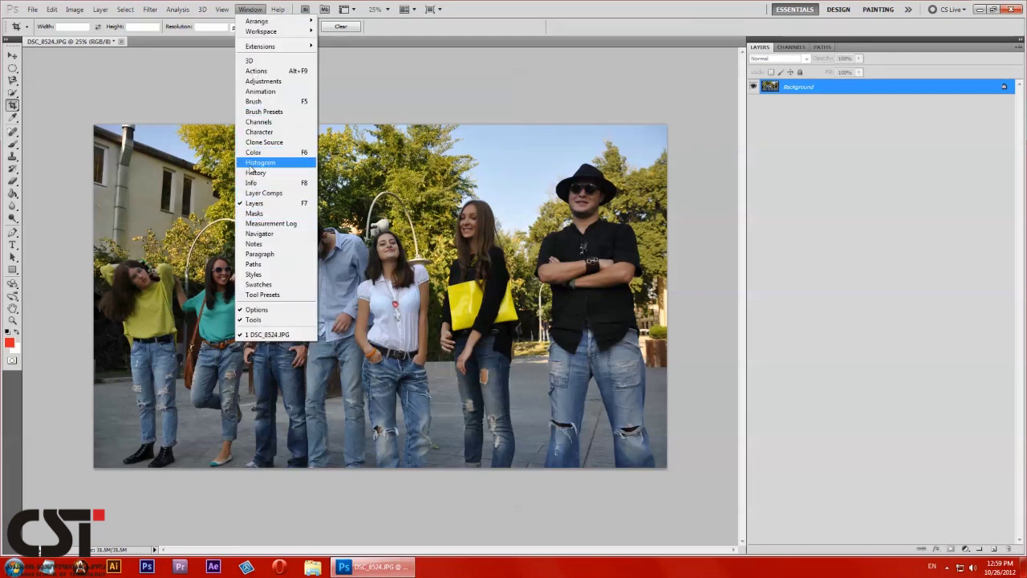
click(252, 173)
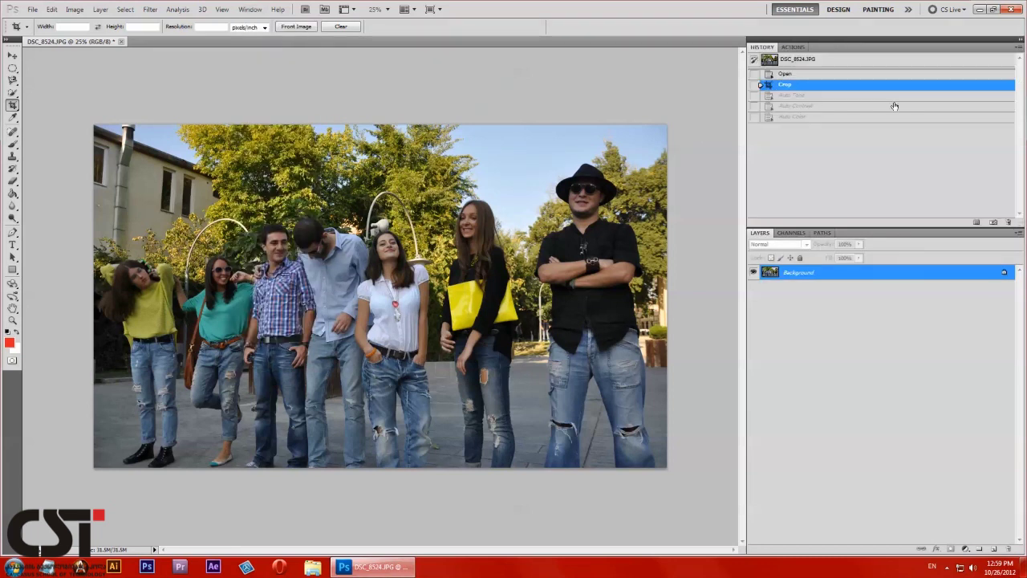
- Delete the greyed Auto Tone, Auto Contrast and Auto Color history states after Crop
right_click(793, 100)
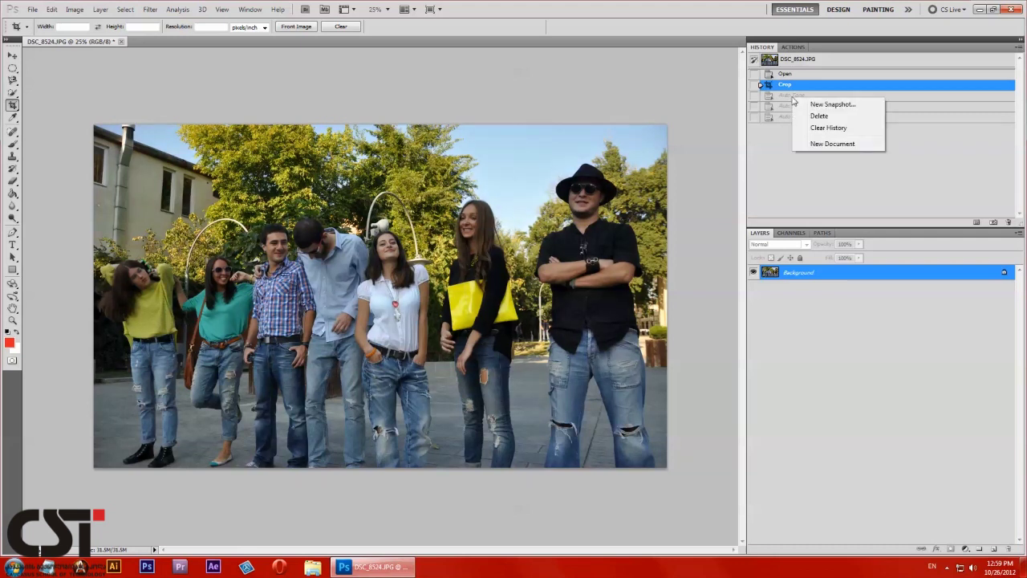
click(806, 116)
click(485, 210)
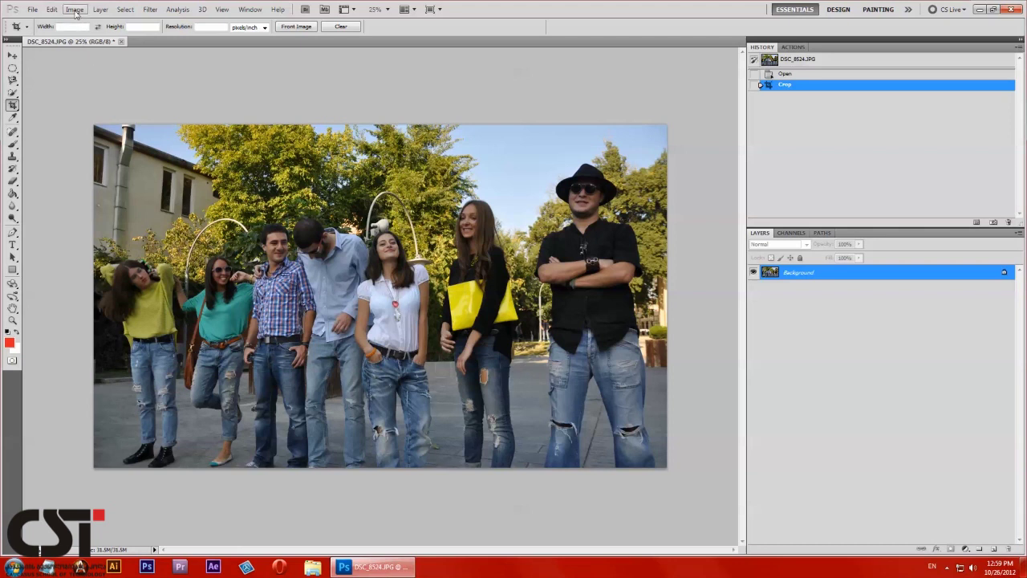
- Apply Brightness/Contrast to the photo with Brightness 20 and Contrast 38
click(74, 10)
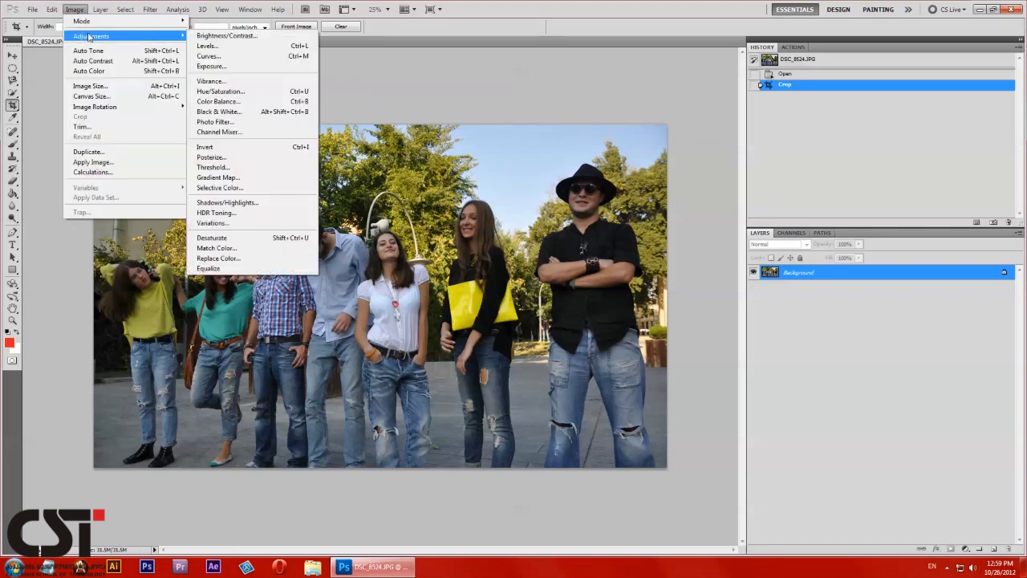
mouse_move(91, 37)
click(240, 37)
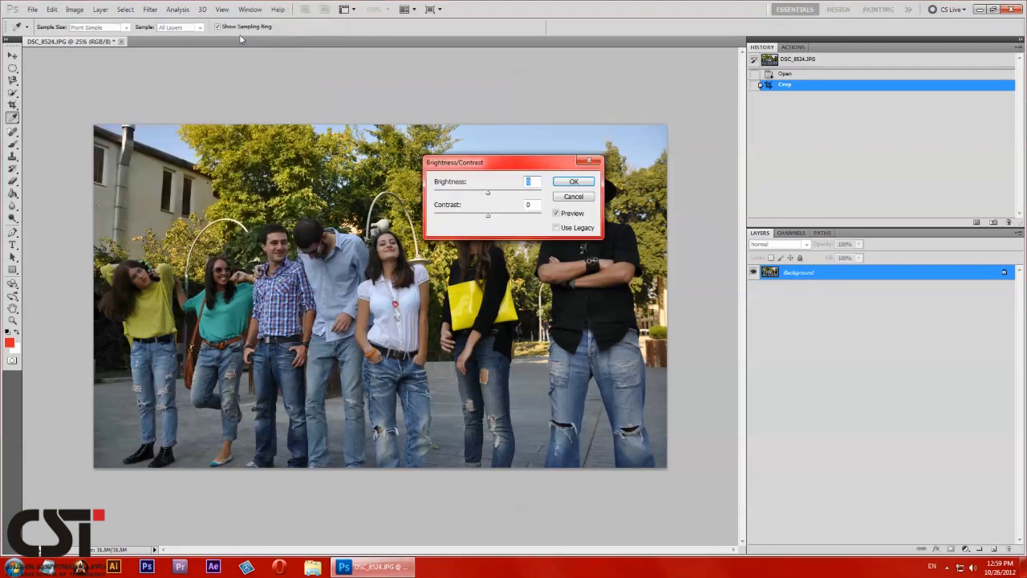
mouse_move(508, 164)
mouse_down()
mouse_move(620, 71)
mouse_move(597, 109)
mouse_move(550, 119)
mouse_move(624, 105)
mouse_move(601, 107)
mouse_up()
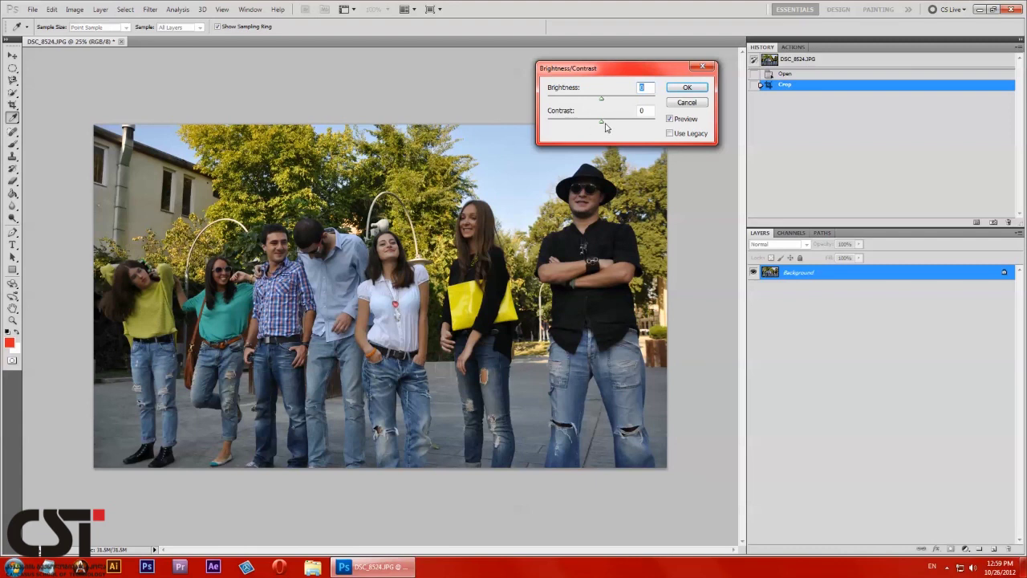
mouse_move(604, 126)
mouse_down()
mouse_move(597, 132)
mouse_move(659, 133)
mouse_move(640, 142)
mouse_move(650, 142)
mouse_move(598, 124)
mouse_move(615, 134)
mouse_up()
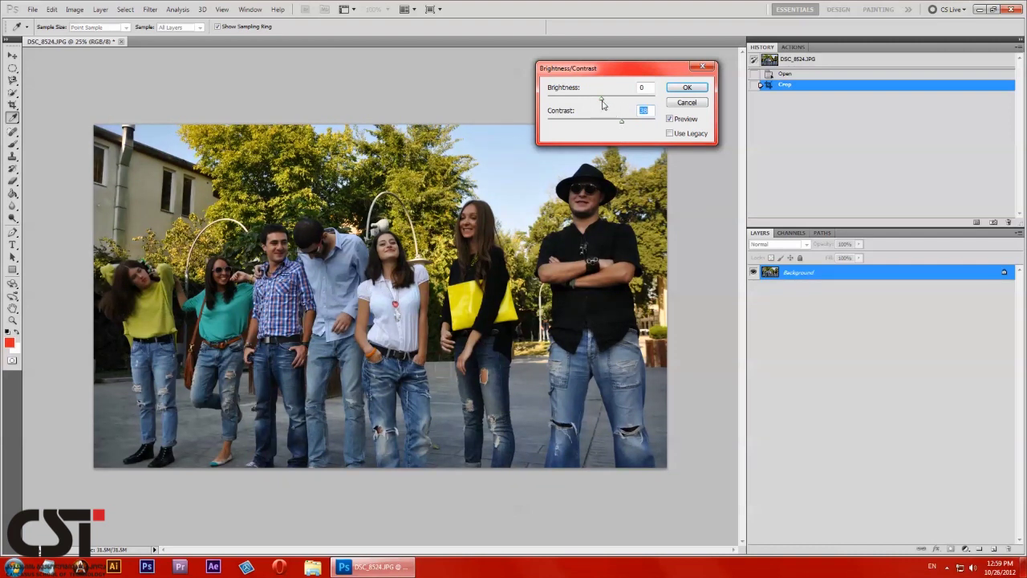
mouse_move(603, 101)
mouse_down()
mouse_move(624, 101)
mouse_move(587, 102)
mouse_move(621, 101)
mouse_move(594, 102)
mouse_move(608, 110)
mouse_up()
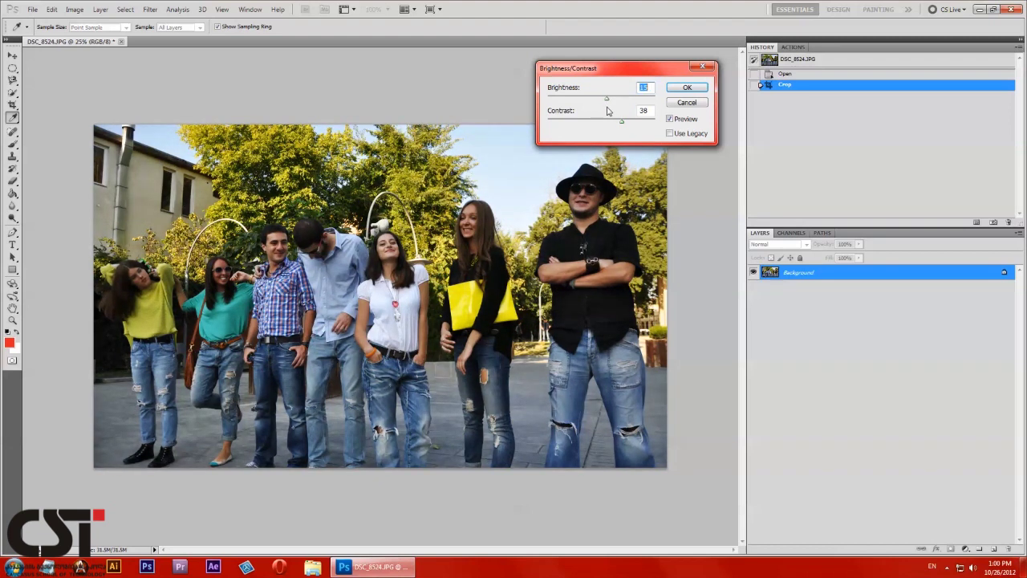
click(689, 87)
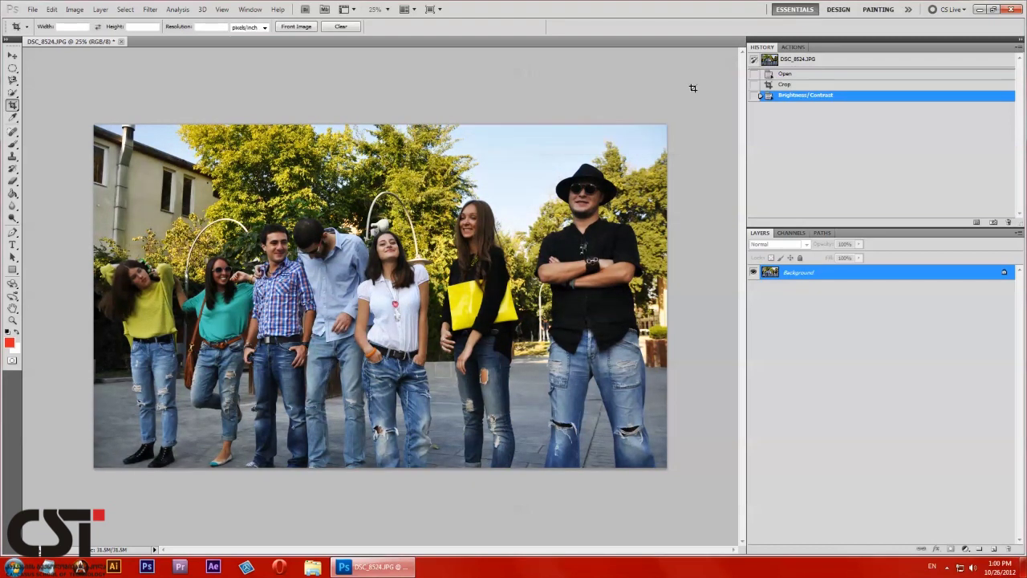
- Apply a Levels adjustment with the midtone input set to 0.91
click(76, 9)
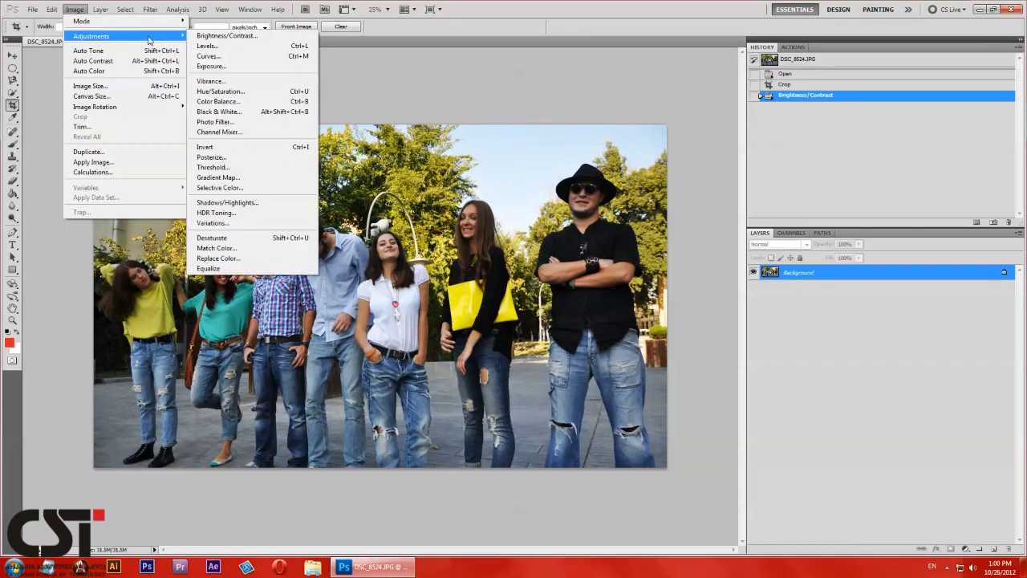
mouse_move(91, 36)
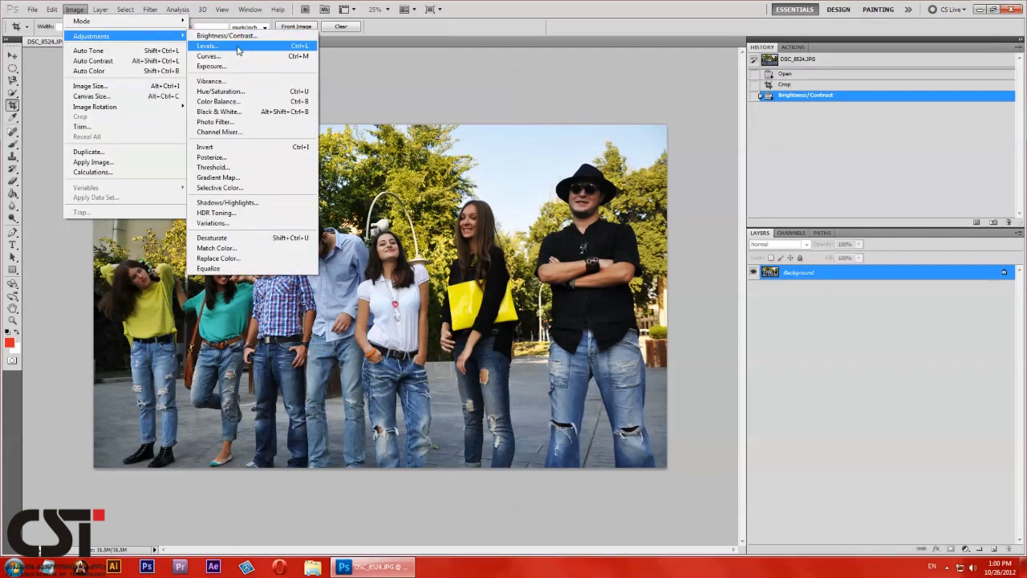
click(238, 48)
mouse_move(485, 125)
mouse_down()
mouse_move(625, 81)
mouse_move(736, 63)
mouse_up()
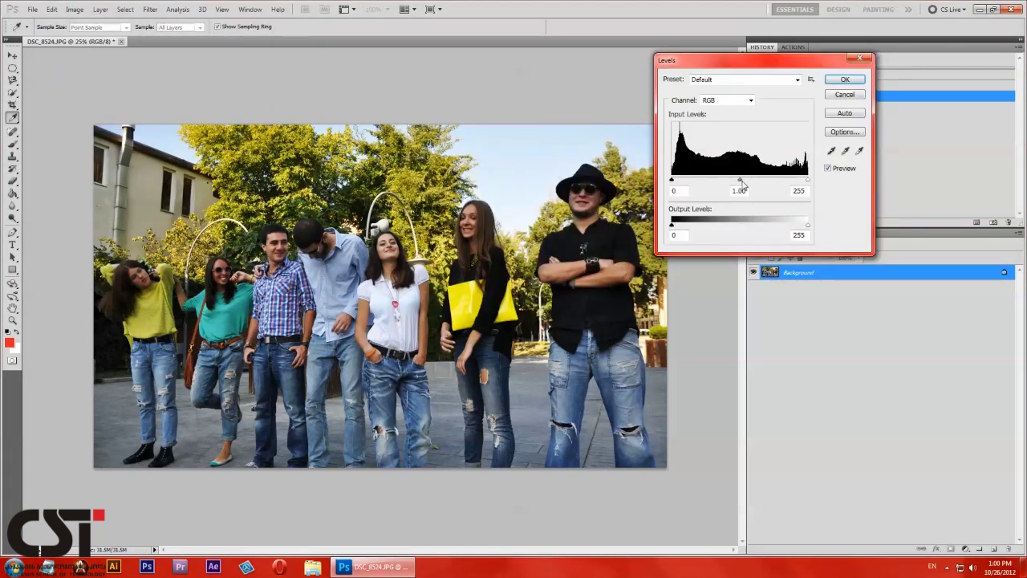
mouse_move(741, 184)
mouse_down()
mouse_move(706, 184)
mouse_move(764, 185)
mouse_move(710, 184)
mouse_move(744, 200)
mouse_up()
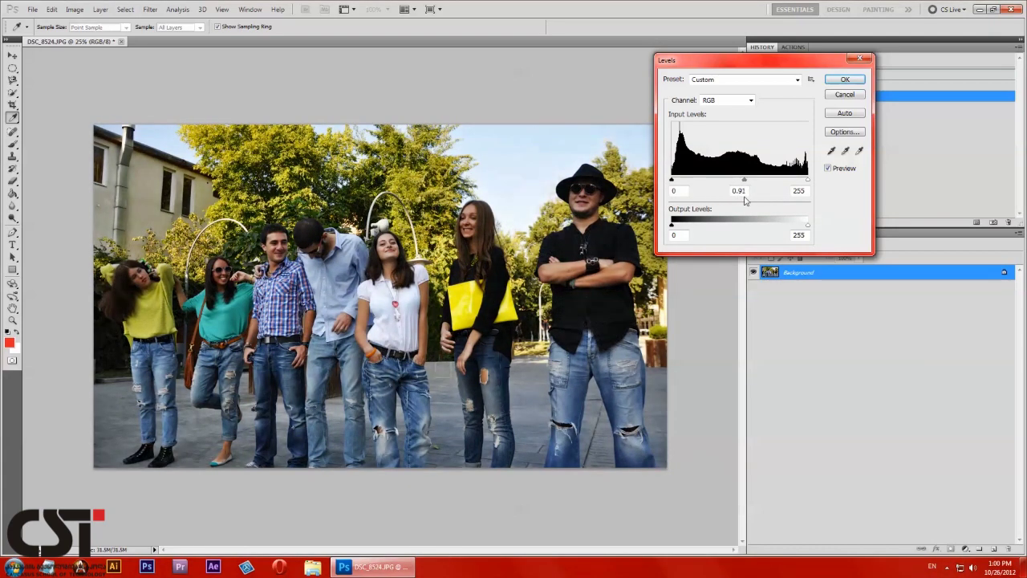
click(846, 80)
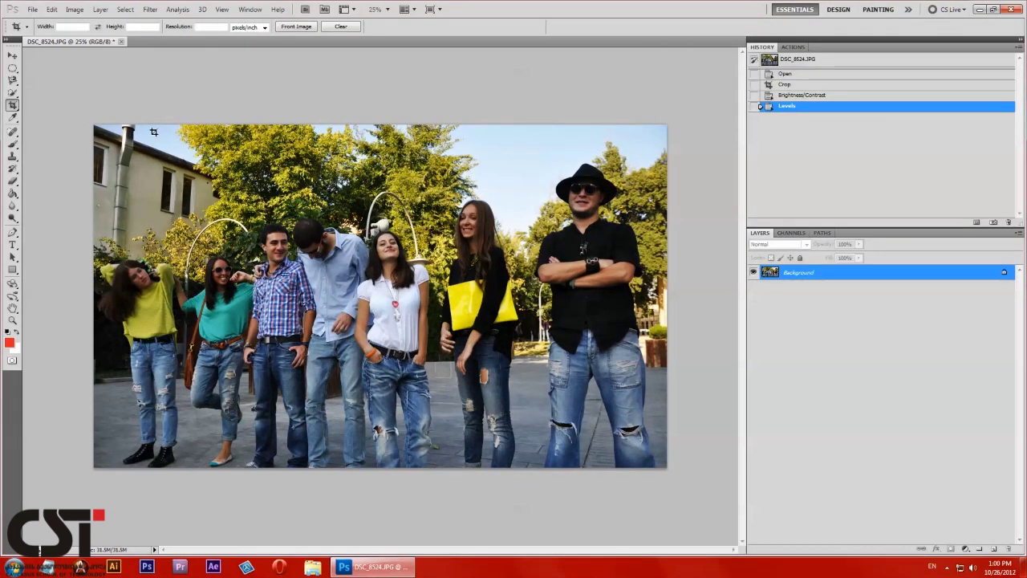
click(74, 9)
mouse_move(90, 36)
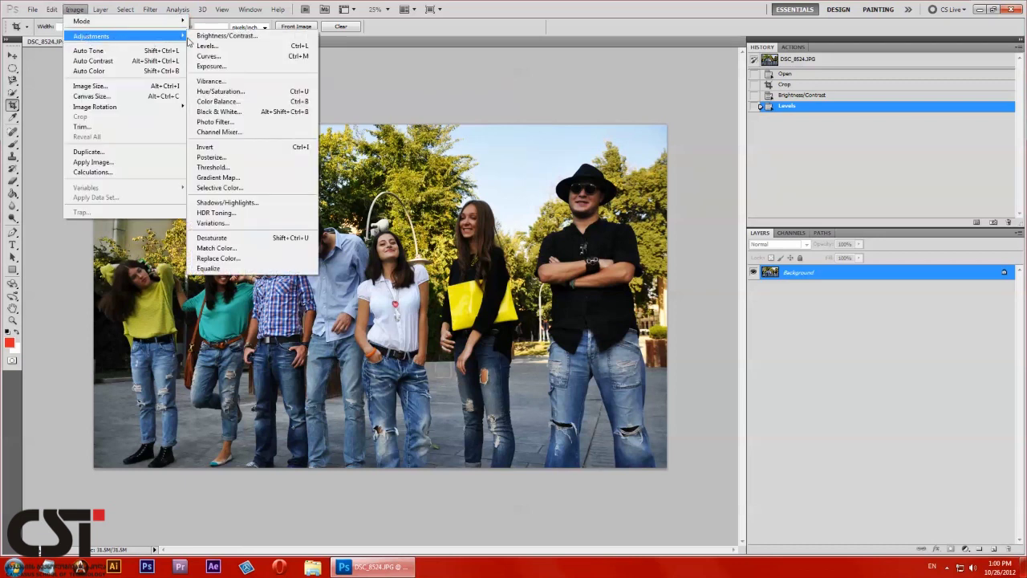
- Apply Hue/Saturation with hue, saturation and lightness left at about 0
click(242, 91)
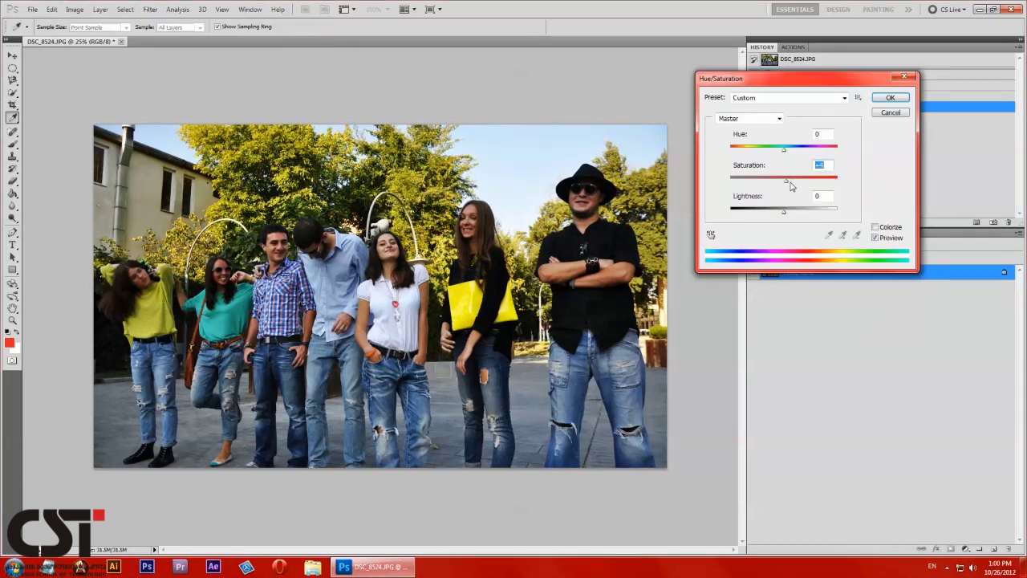
mouse_move(785, 179)
mouse_down()
mouse_move(837, 182)
mouse_move(713, 194)
mouse_move(832, 197)
mouse_move(767, 183)
mouse_move(716, 189)
mouse_move(784, 186)
mouse_up()
mouse_move(782, 148)
mouse_down()
mouse_move(720, 160)
mouse_move(871, 166)
mouse_move(763, 173)
mouse_move(819, 179)
mouse_move(774, 159)
mouse_move(784, 165)
mouse_up()
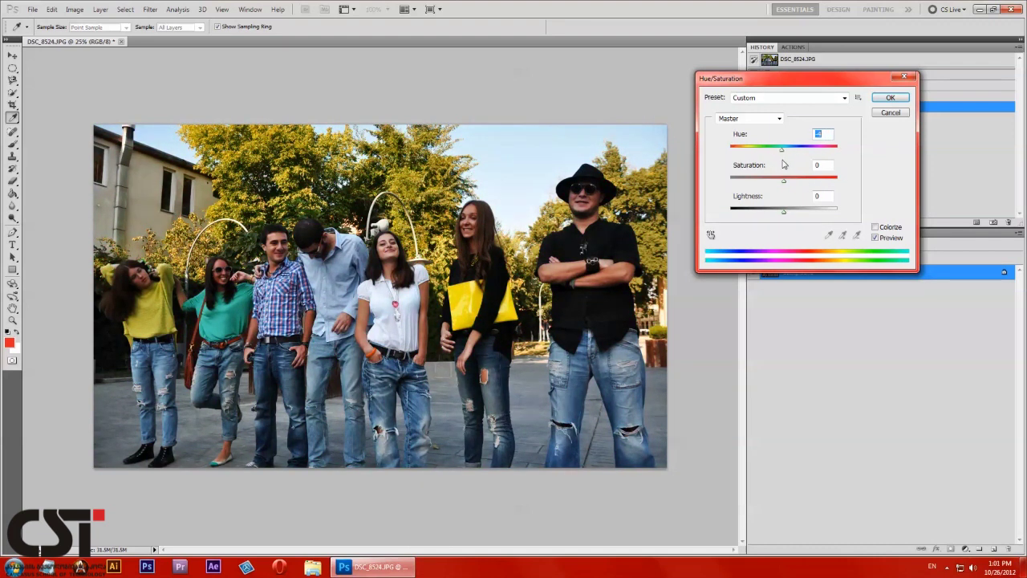
key(Up)
key(Up)
drag(787, 153, 784, 152)
click(890, 98)
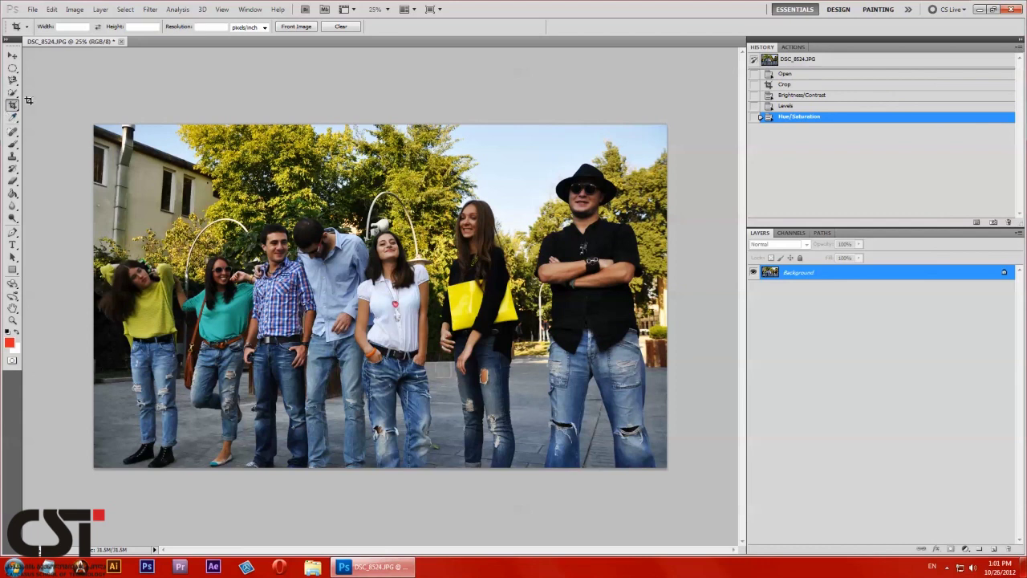
click(150, 9)
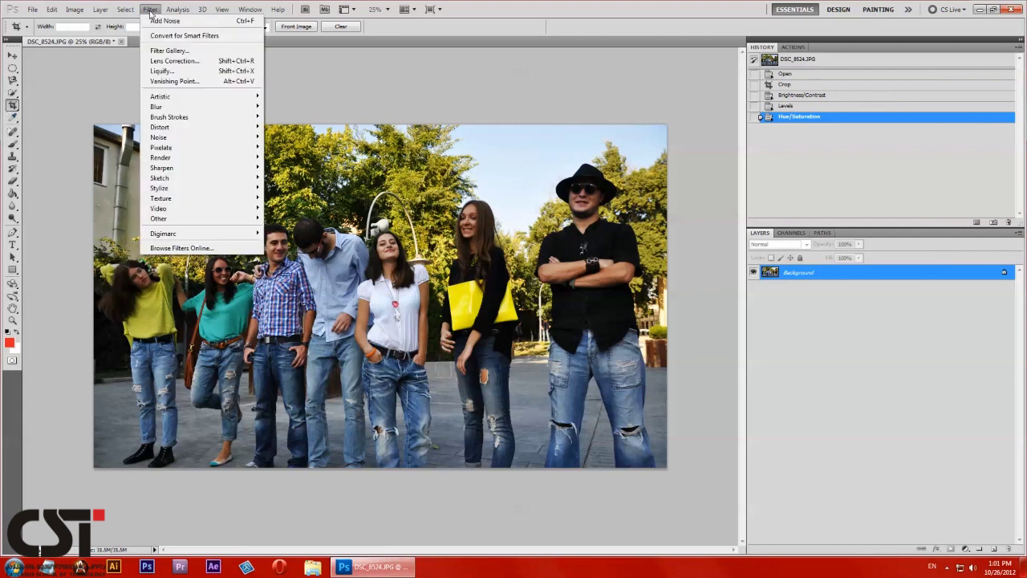
mouse_move(177, 167)
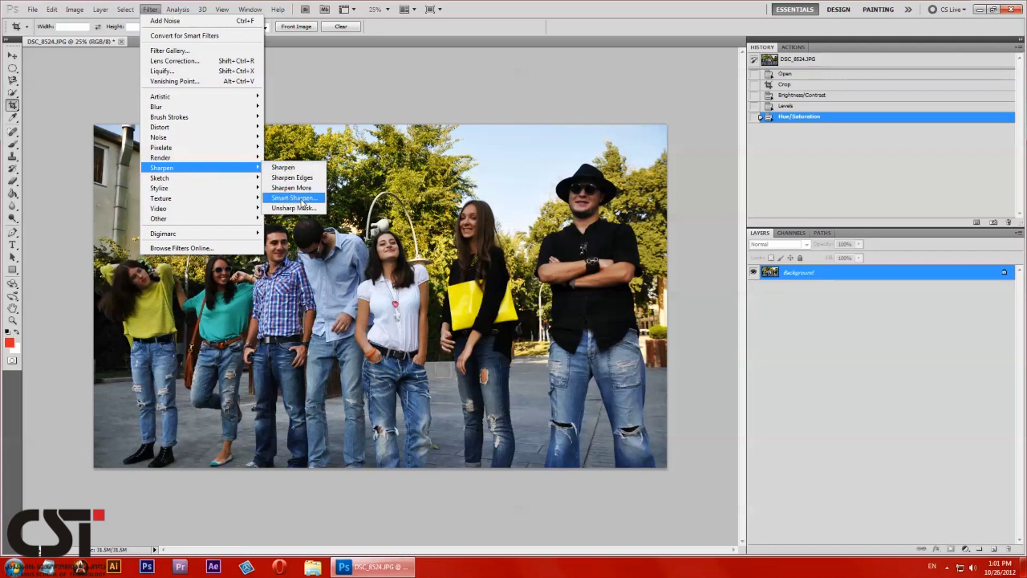
- Apply Smart Sharpen with Amount 100% and Radius 1.5 px
click(302, 203)
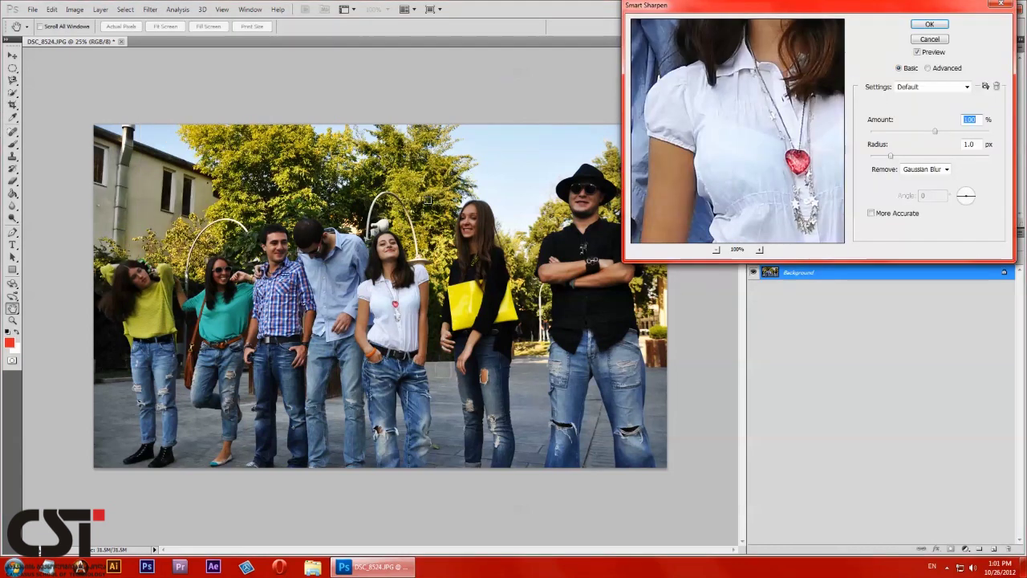
mouse_move(891, 160)
mouse_down()
mouse_move(873, 161)
mouse_move(993, 160)
mouse_up()
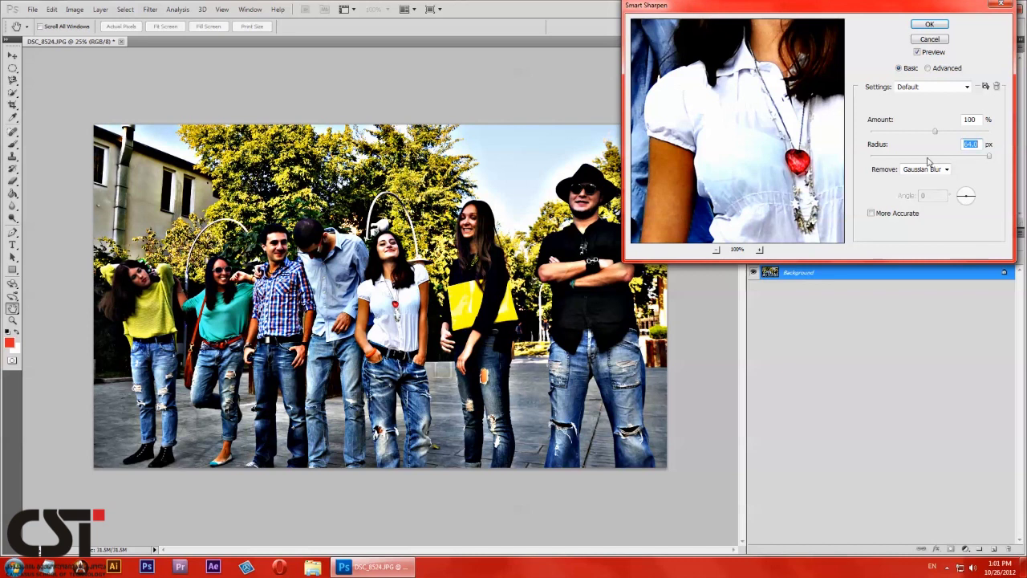
drag(927, 161, 875, 160)
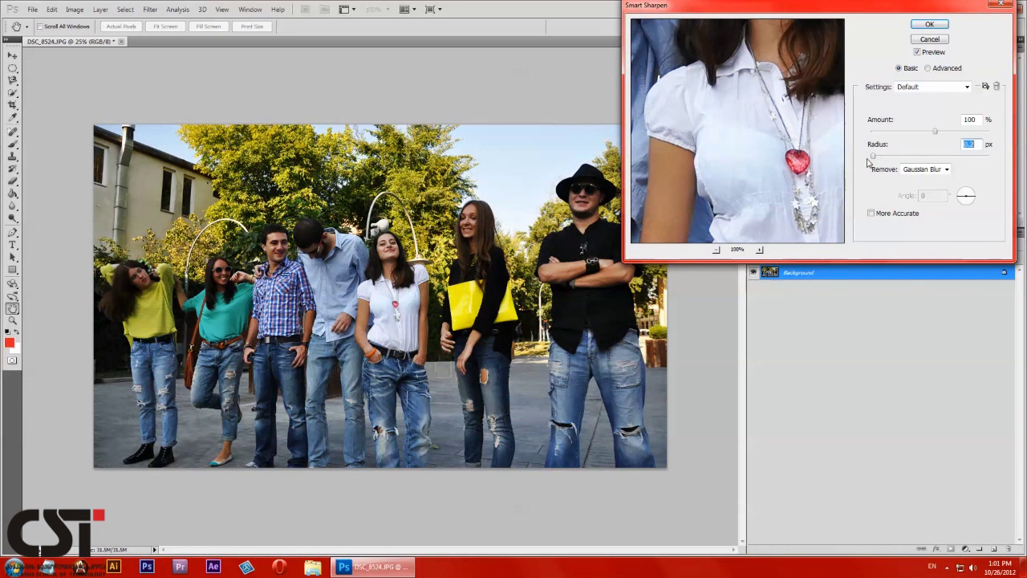
mouse_move(874, 160)
mouse_down()
mouse_move(933, 158)
mouse_move(895, 164)
mouse_up()
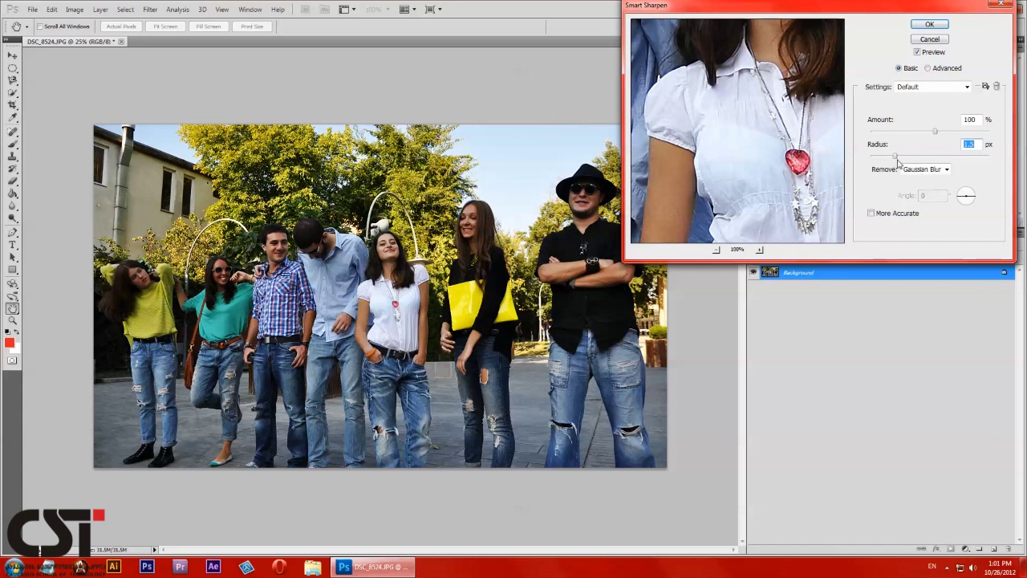
click(931, 26)
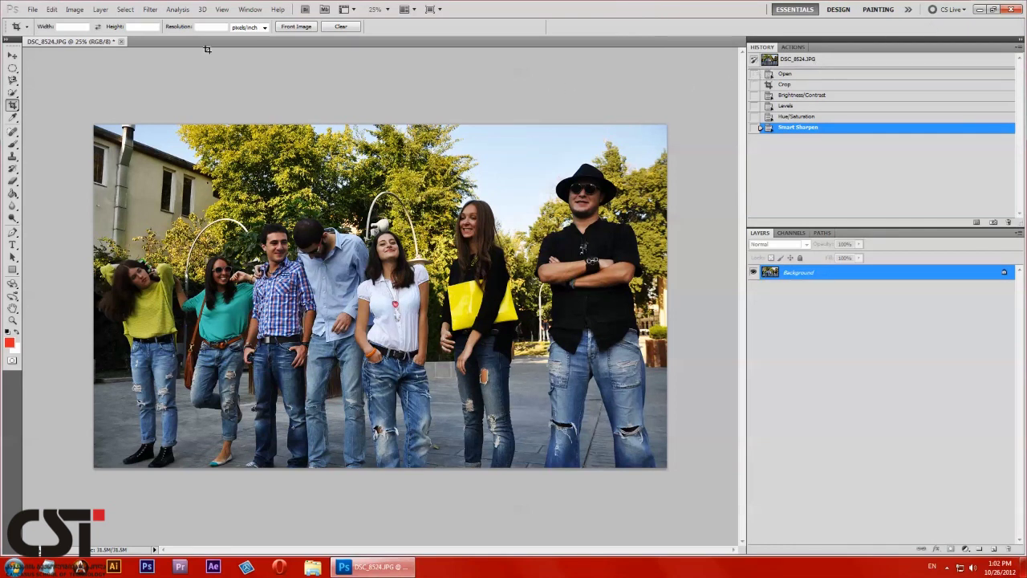
- Trace around the group of people with the Magnetic Lasso and close the selection
click(150, 10)
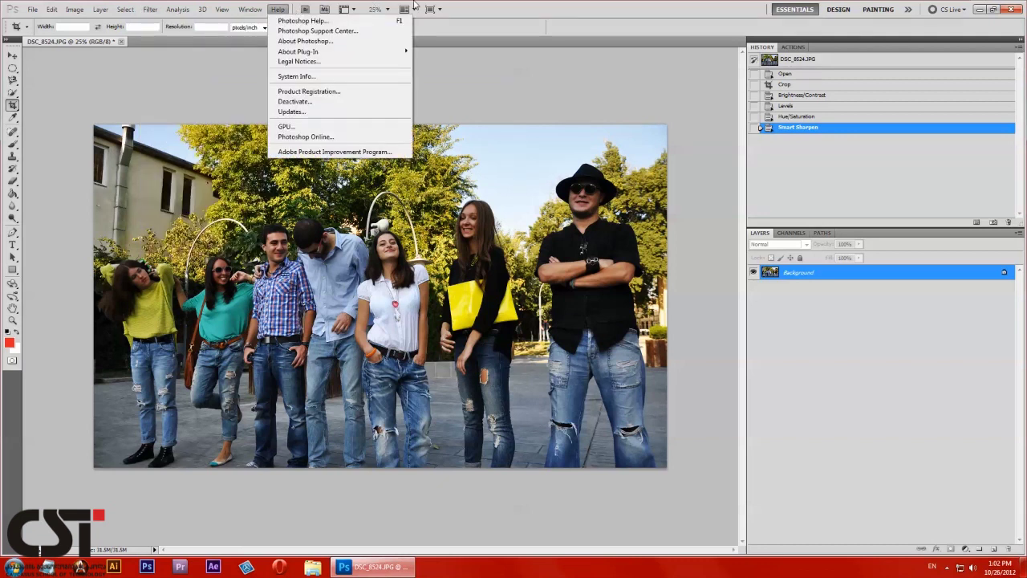
click(485, 113)
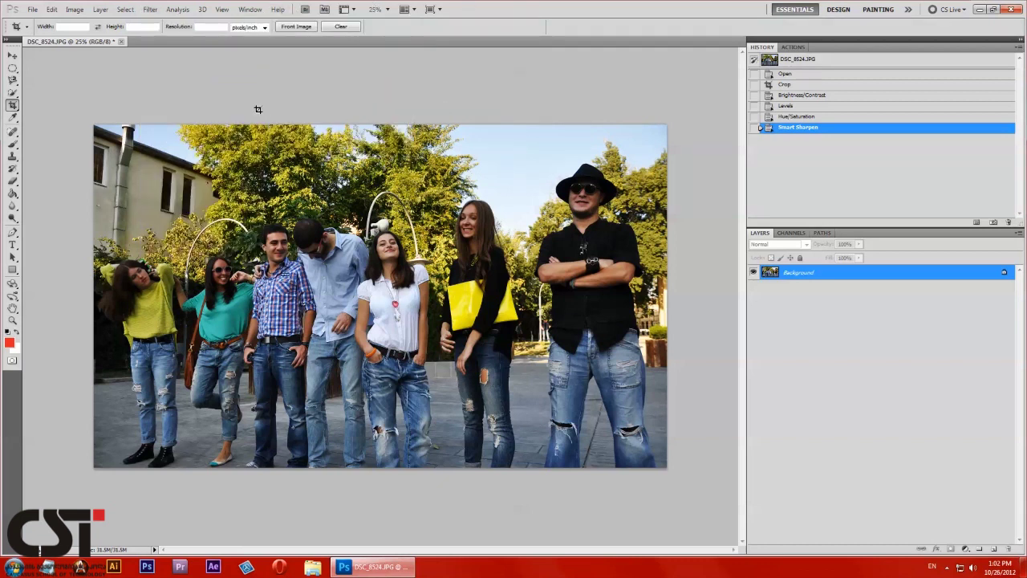
click(13, 80)
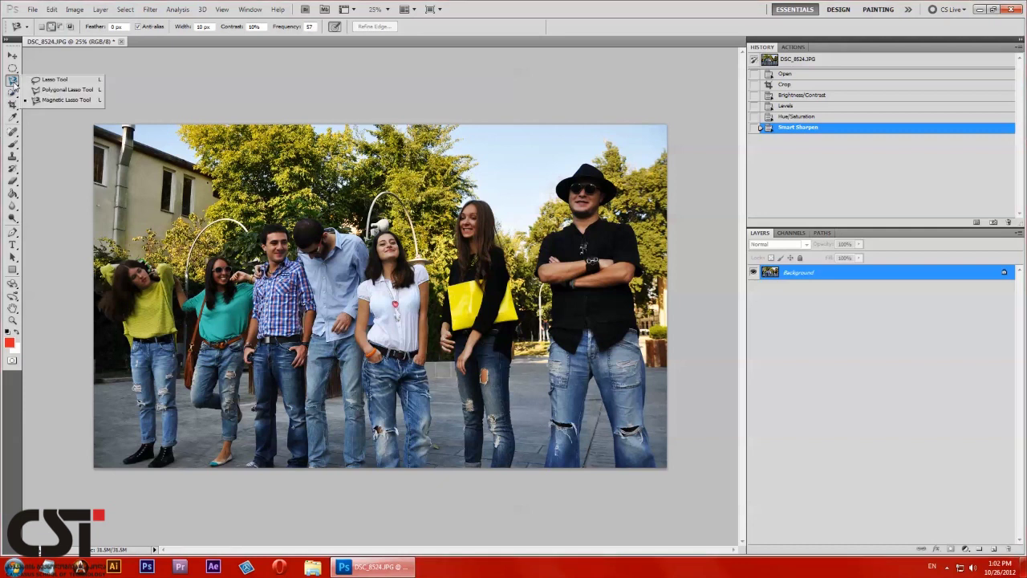
click(64, 99)
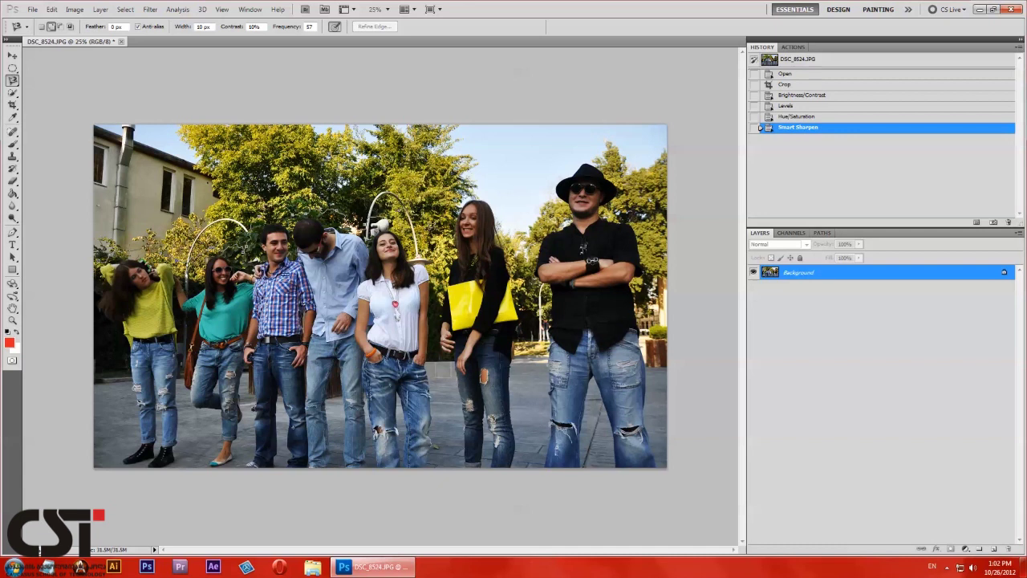
click(449, 226)
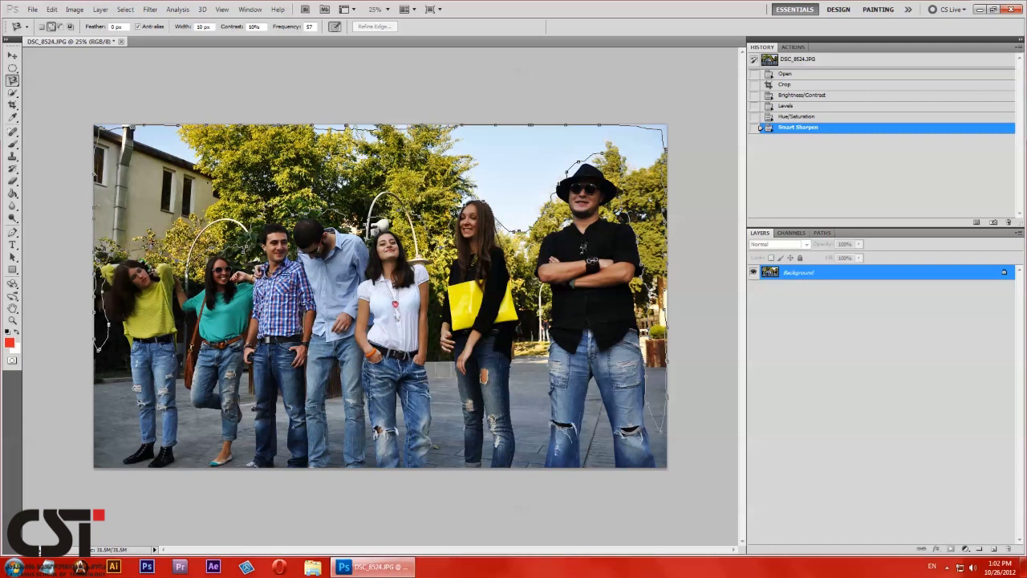
double_click(97, 348)
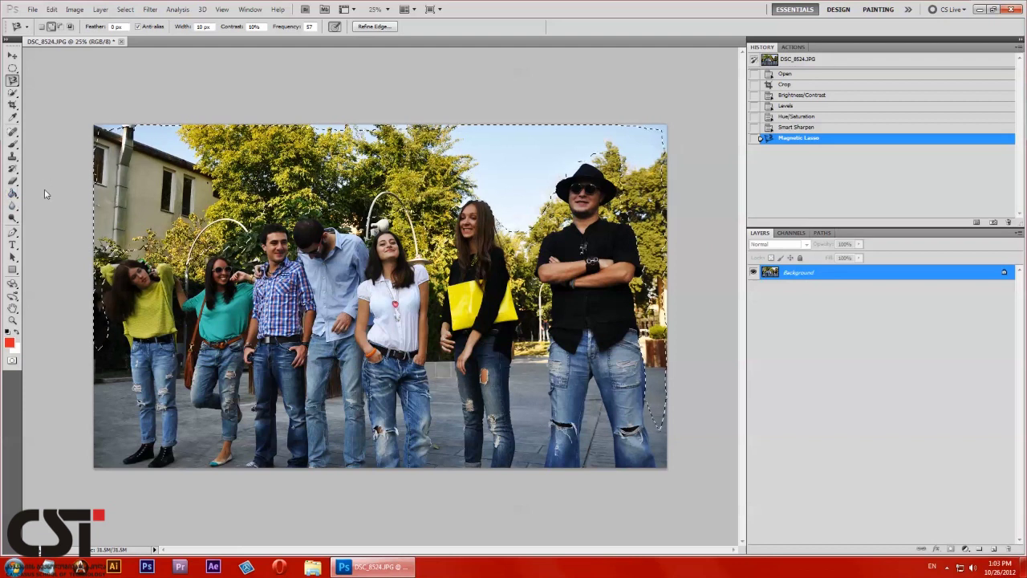
- Invert the selection twice with Ctrl+Shift+I and bring up the Filter menu
key(ctrl+shift+i)
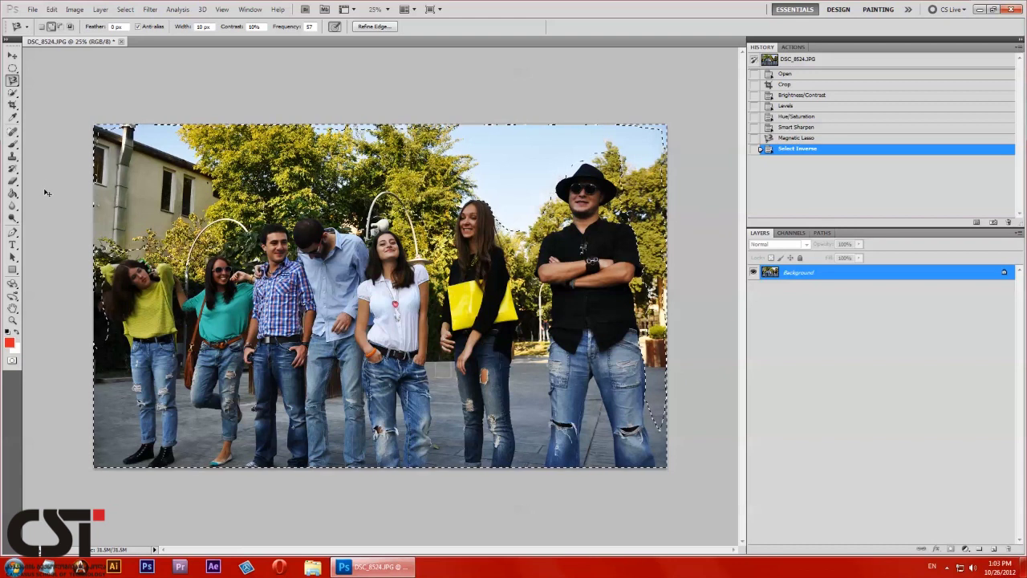
key(ctrl+shift+i)
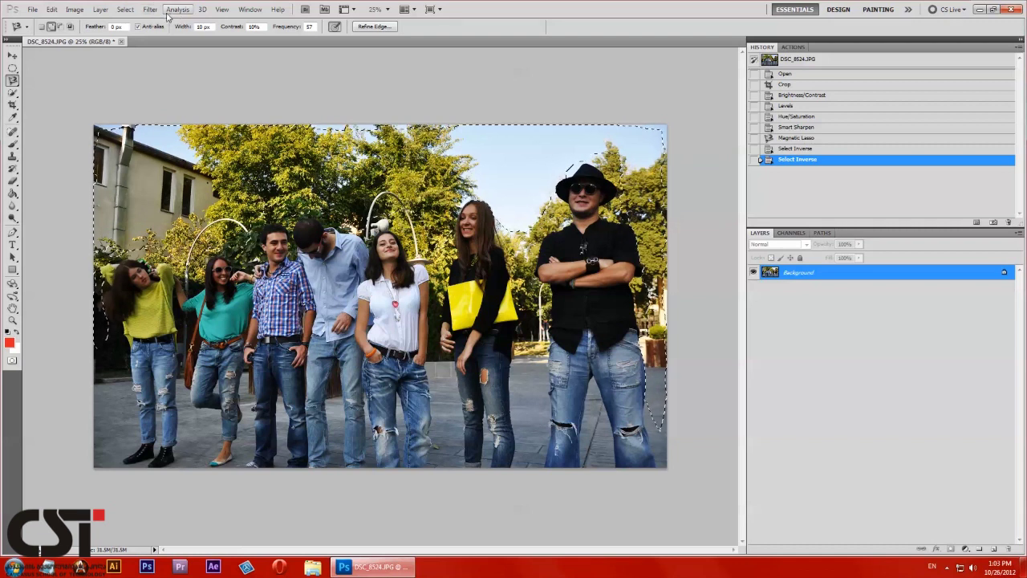
click(149, 10)
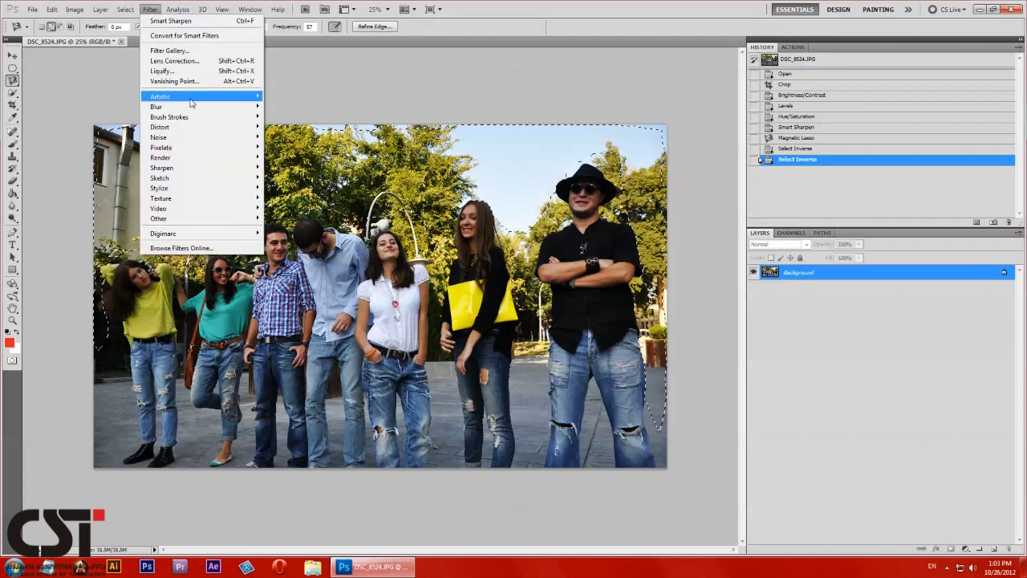
mouse_move(185, 107)
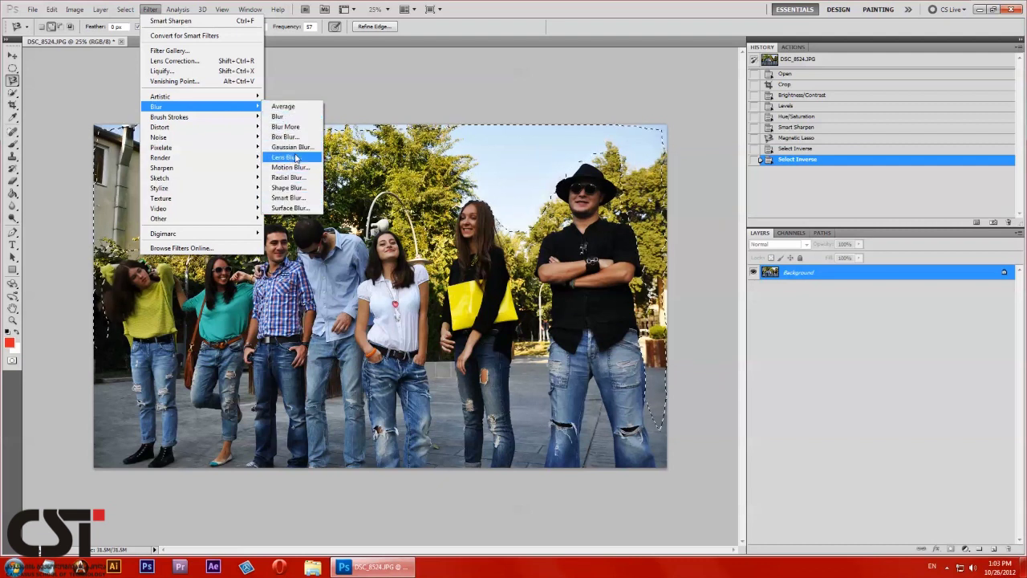
- Apply Lens Blur with a radius of about 13 to the selection
click(294, 157)
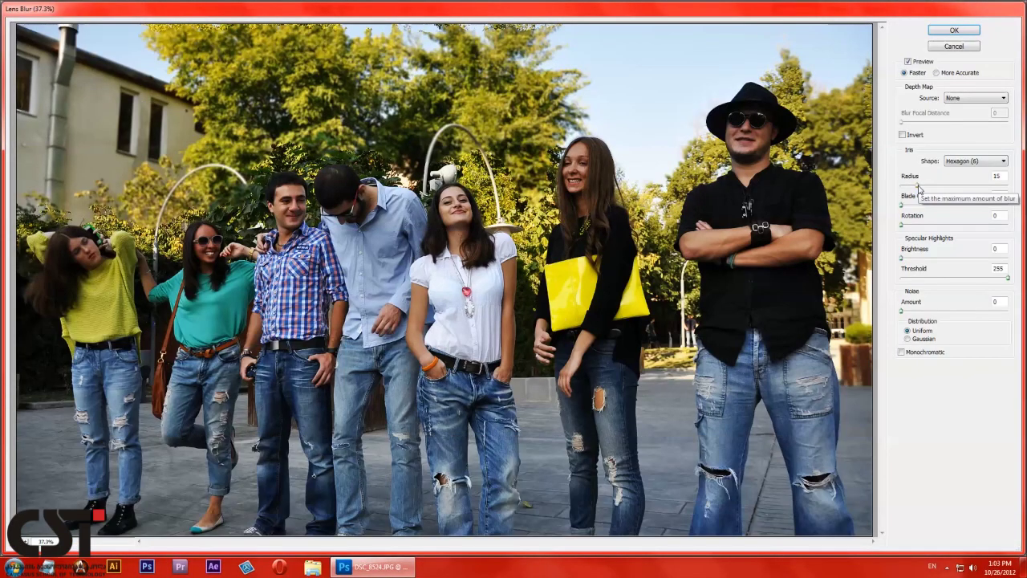
drag(919, 186, 959, 185)
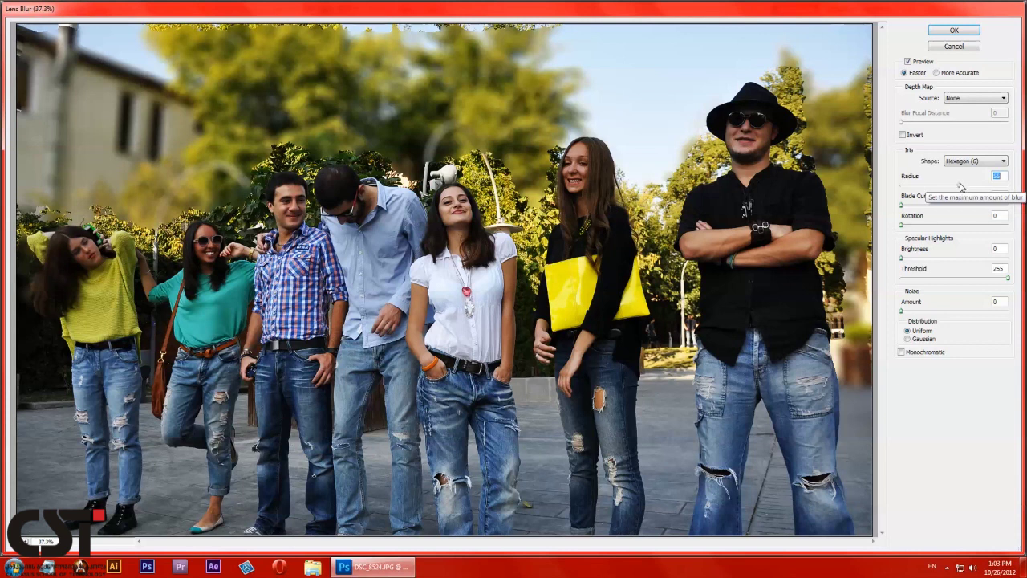
drag(960, 186, 984, 189)
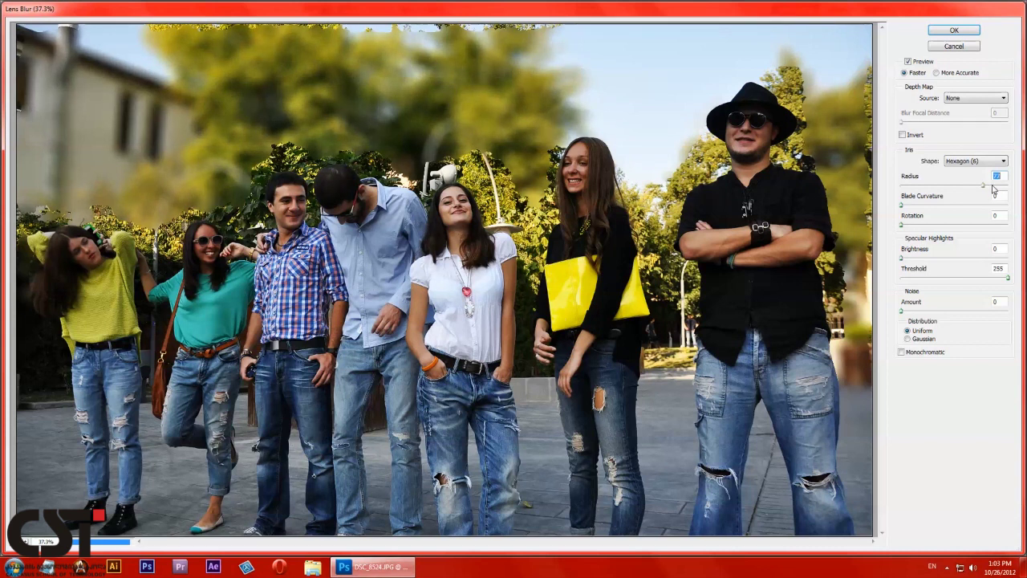
drag(992, 187, 1008, 189)
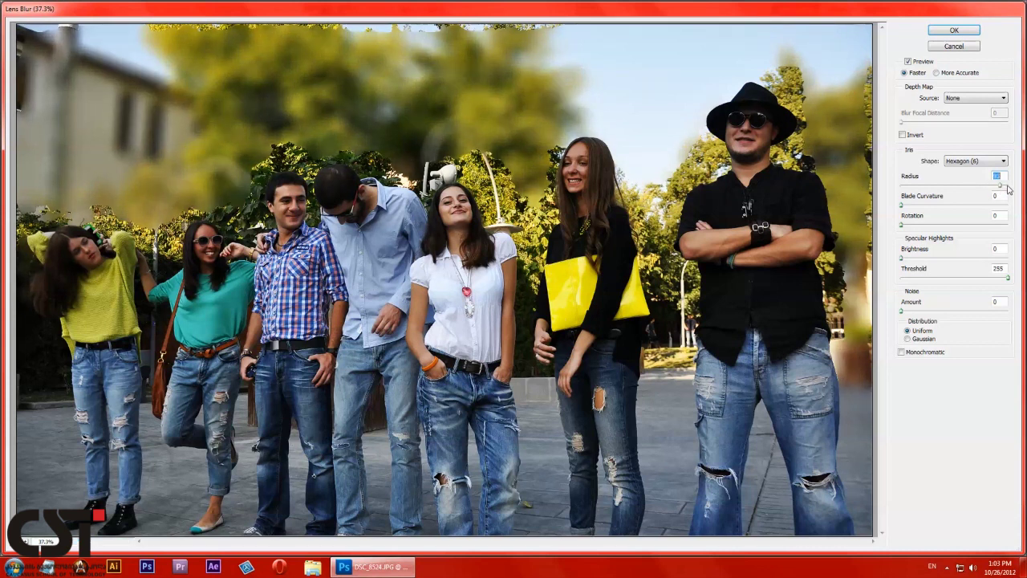
mouse_move(998, 185)
mouse_down()
mouse_move(898, 188)
mouse_move(927, 187)
mouse_up()
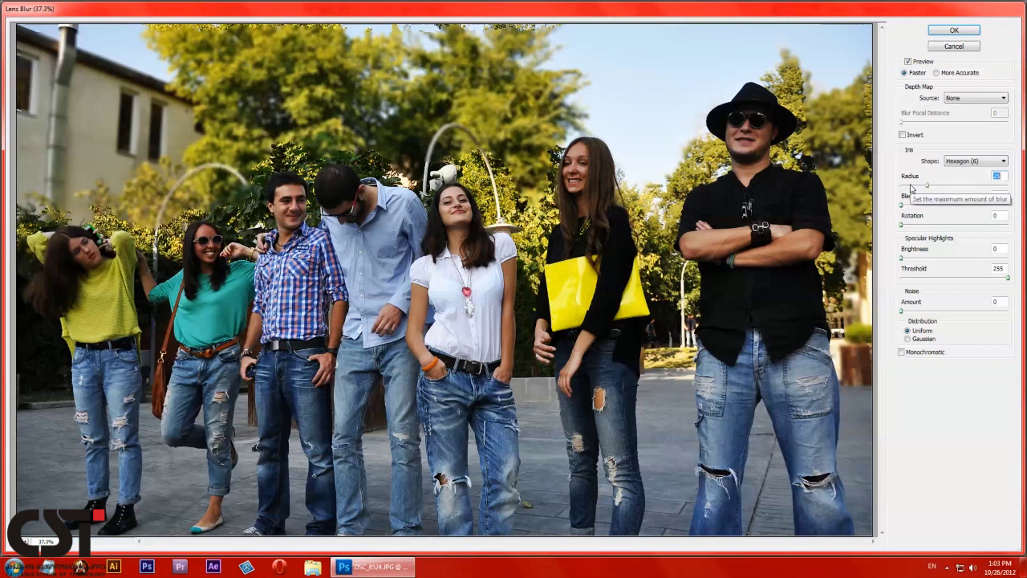
drag(909, 187, 905, 187)
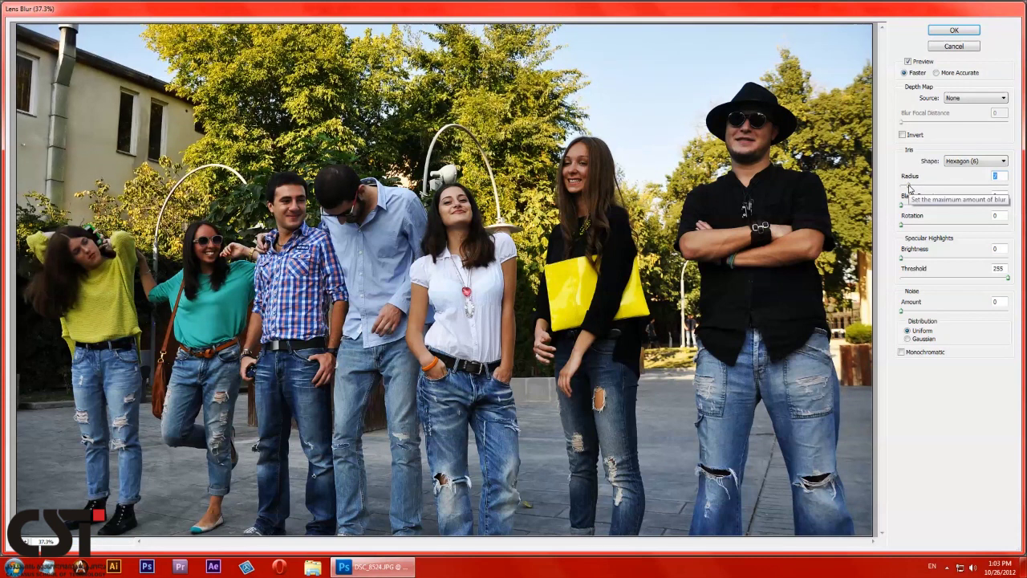
click(919, 189)
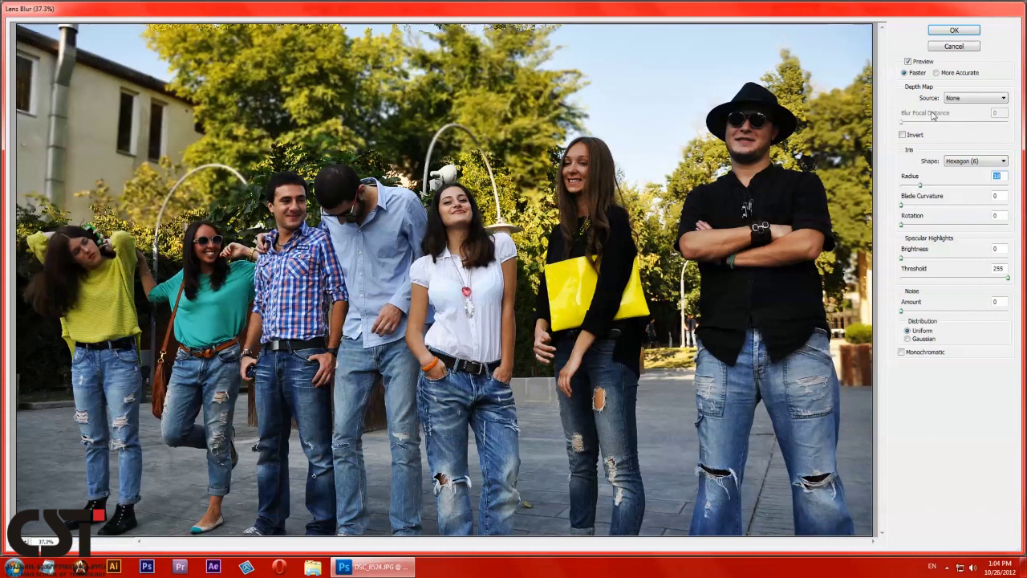
click(967, 33)
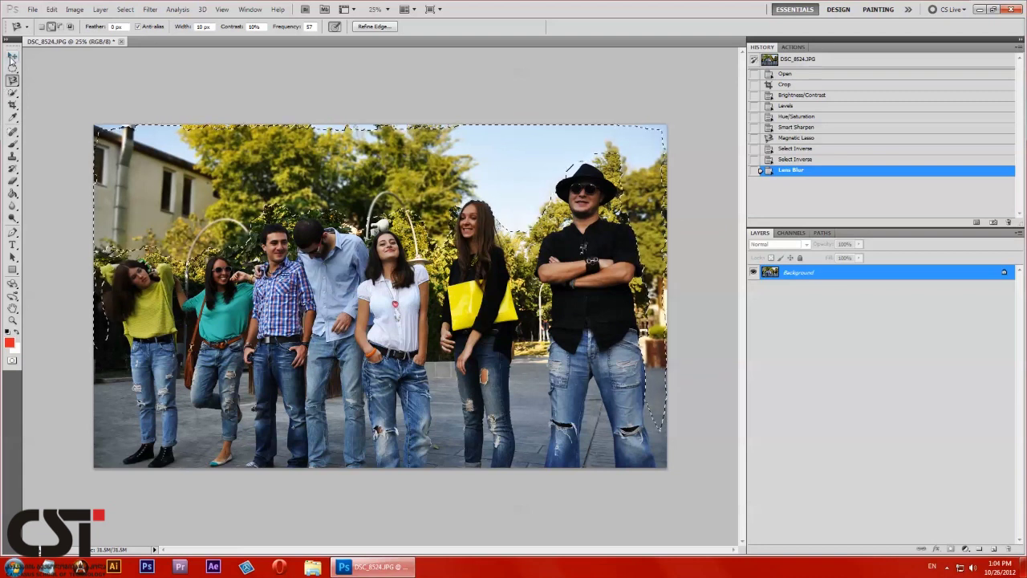
- Switch to the Move tool and deselect so the whole photo is affected
click(12, 55)
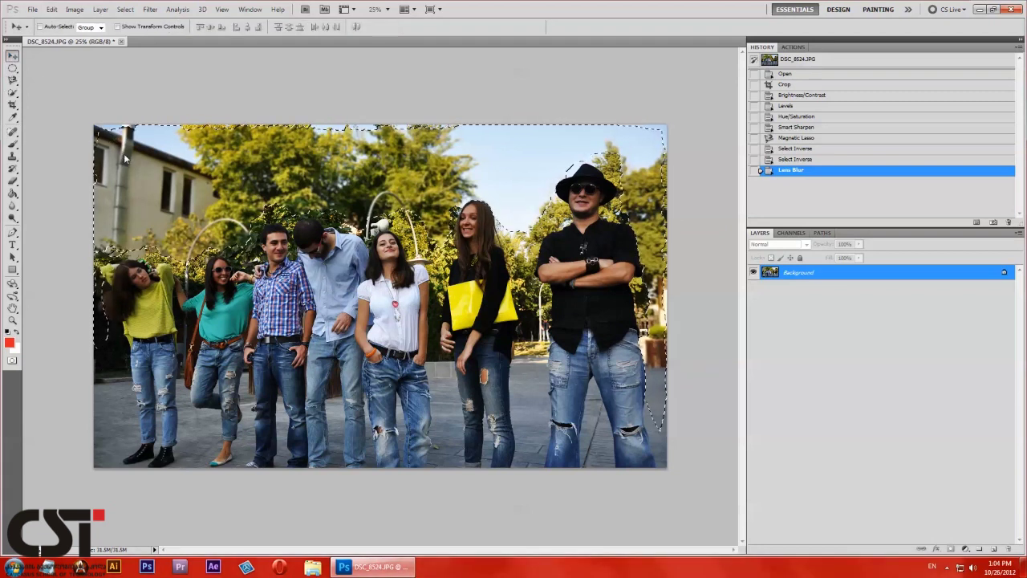
key(m)
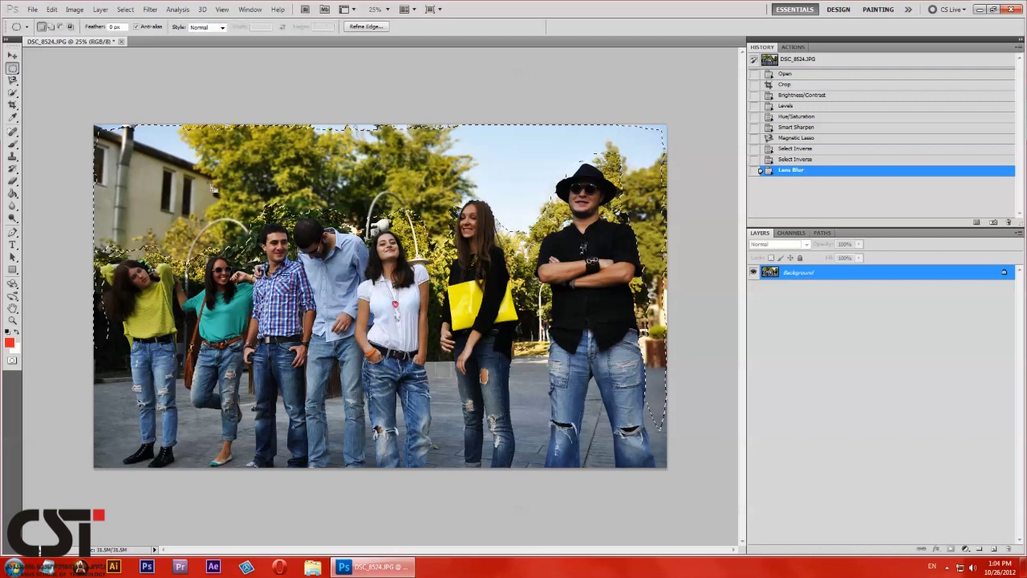
key(ctrl+d)
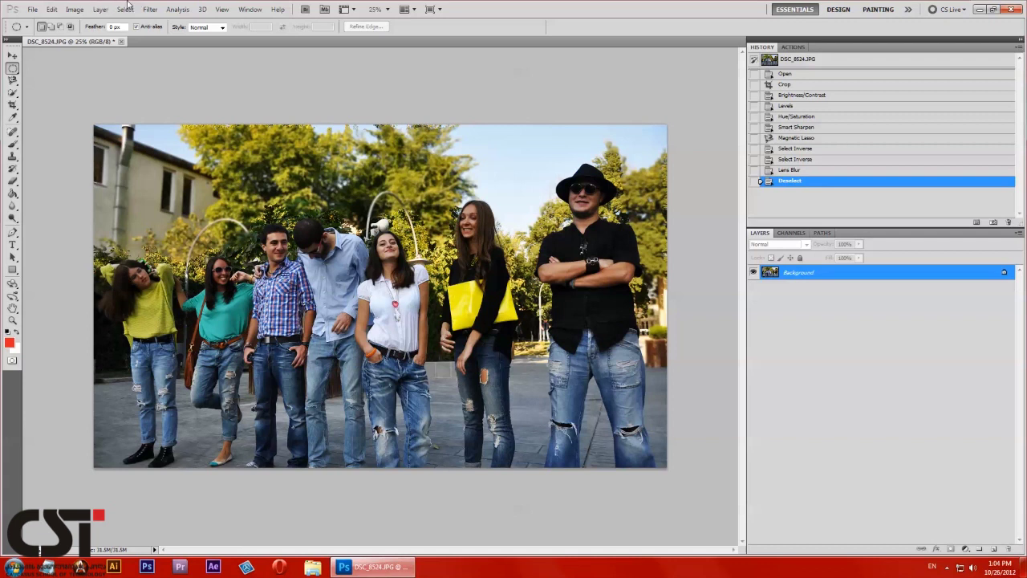
click(81, 10)
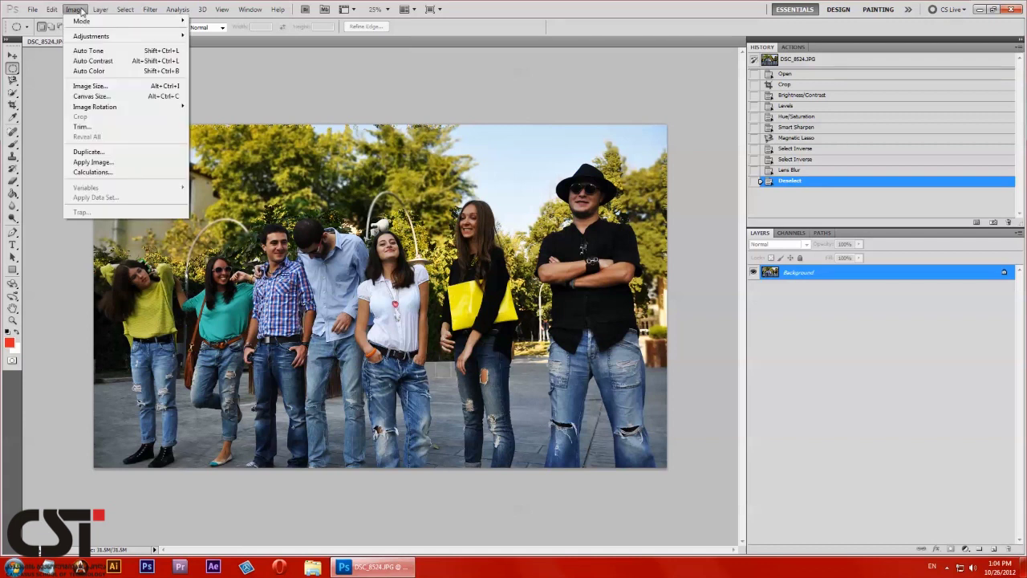
mouse_move(91, 36)
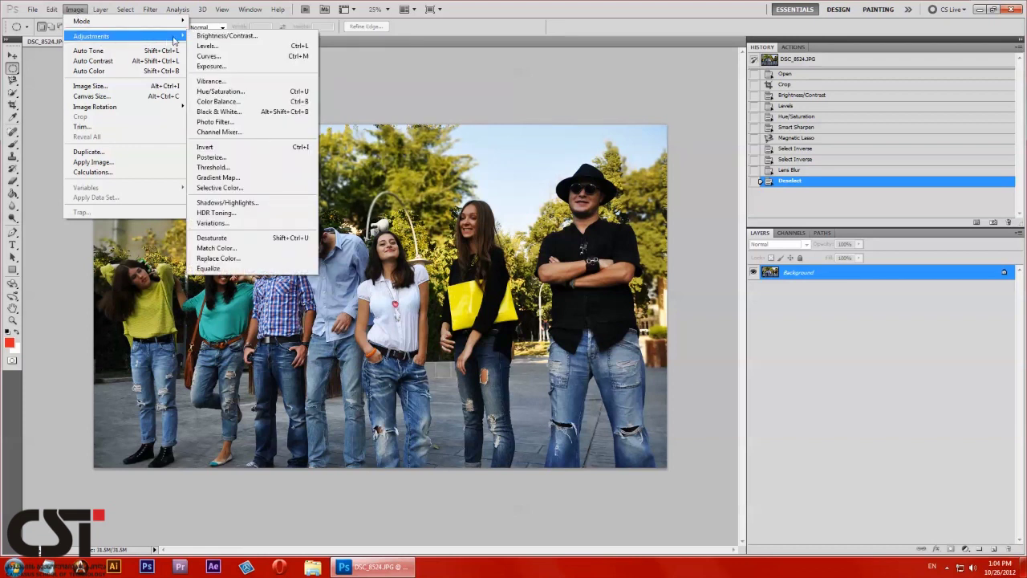
- Apply a Hue/Saturation adjustment with Saturation -100 to turn the photo black and white
click(232, 93)
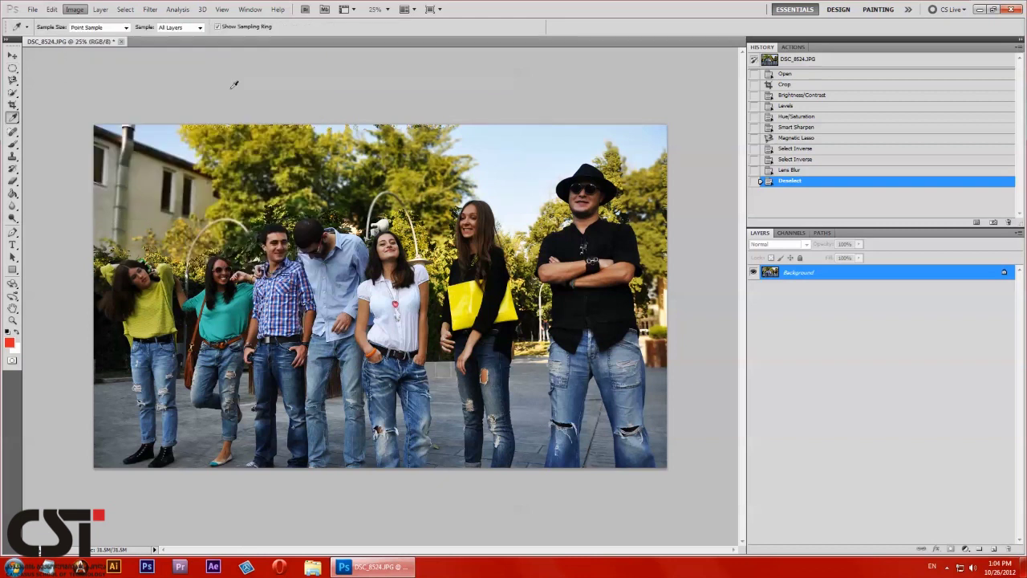
drag(784, 183, 730, 157)
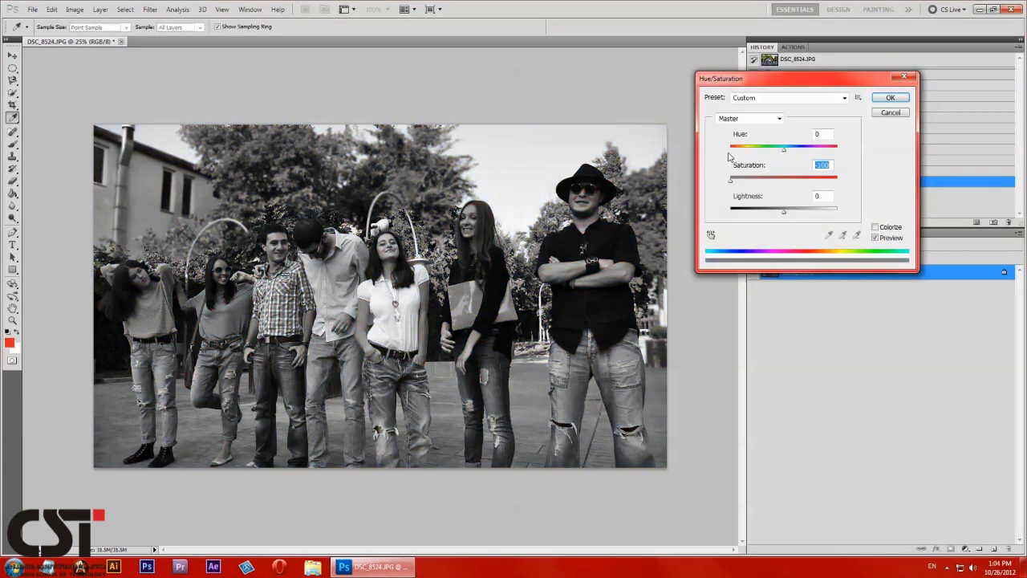
click(889, 97)
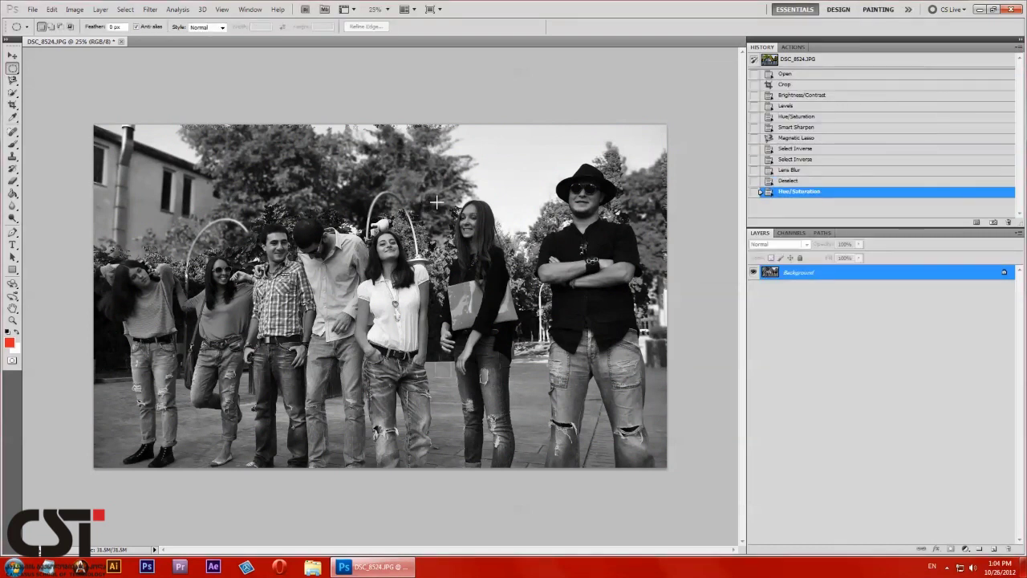
- Apply Add Noise at about 21%, Uniform distribution, Monochromatic
click(150, 10)
mouse_move(159, 138)
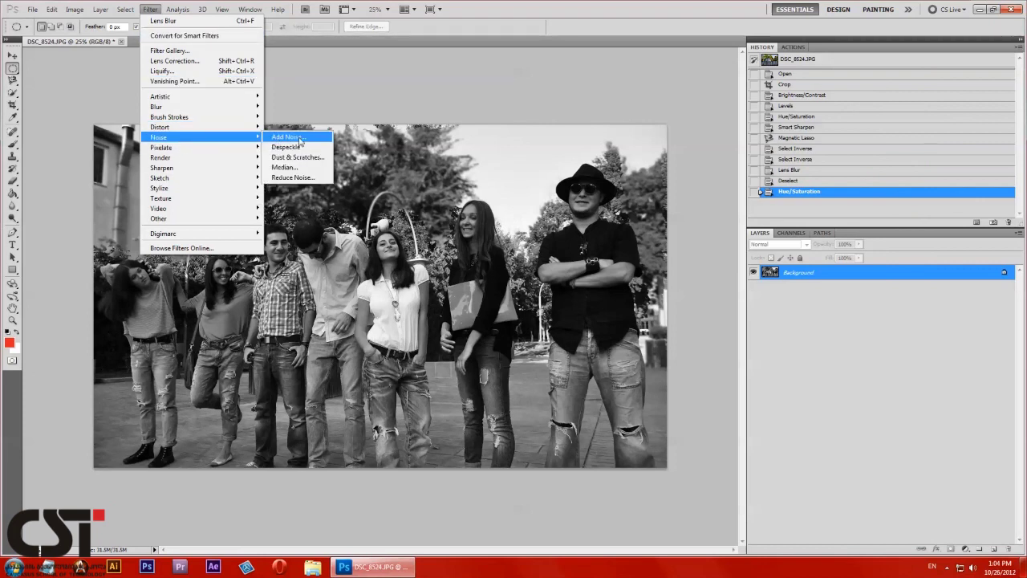
click(289, 137)
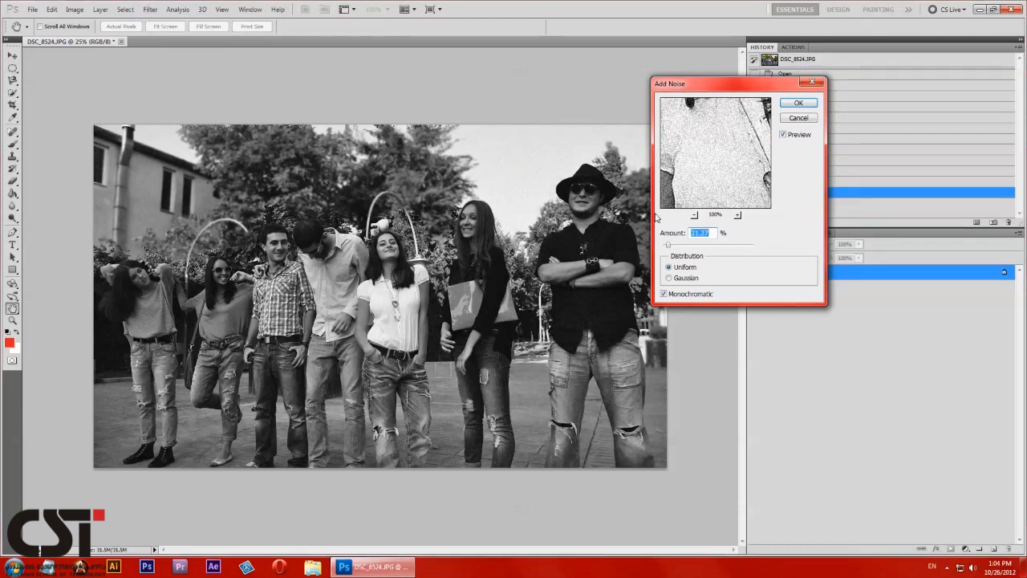
mouse_move(667, 245)
mouse_down()
mouse_move(693, 247)
mouse_move(673, 248)
mouse_up()
click(677, 277)
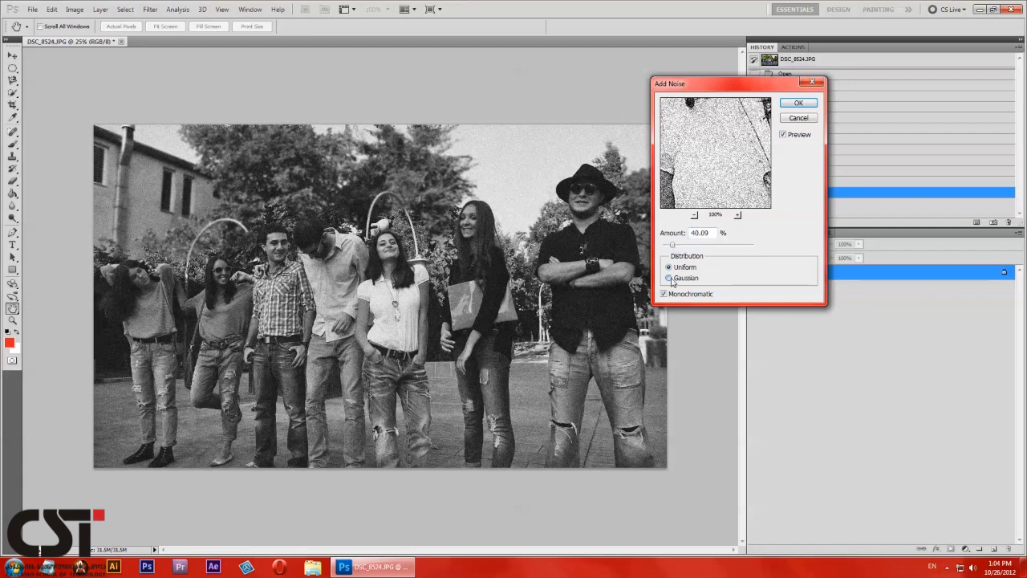
drag(680, 246, 703, 250)
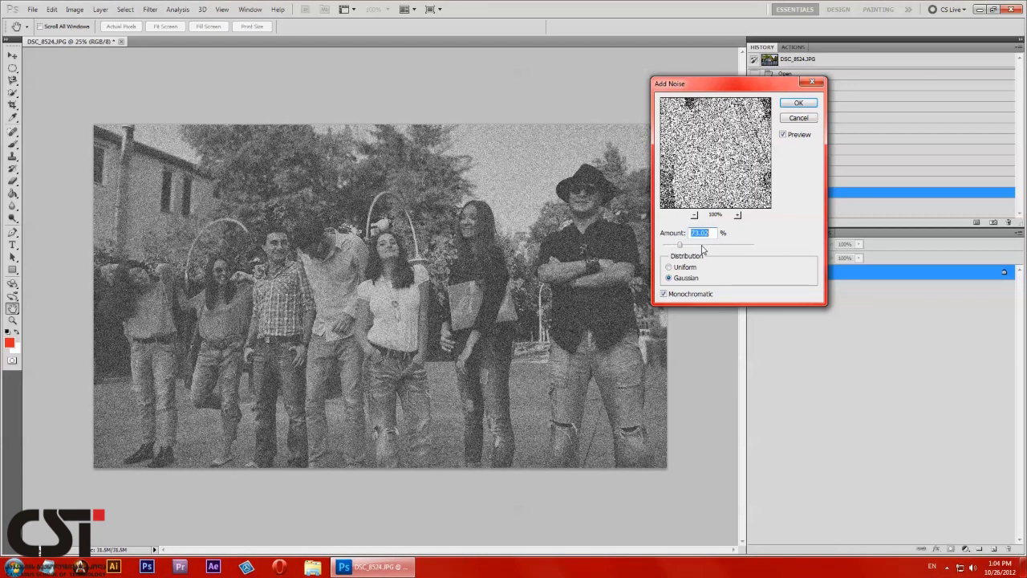
click(676, 268)
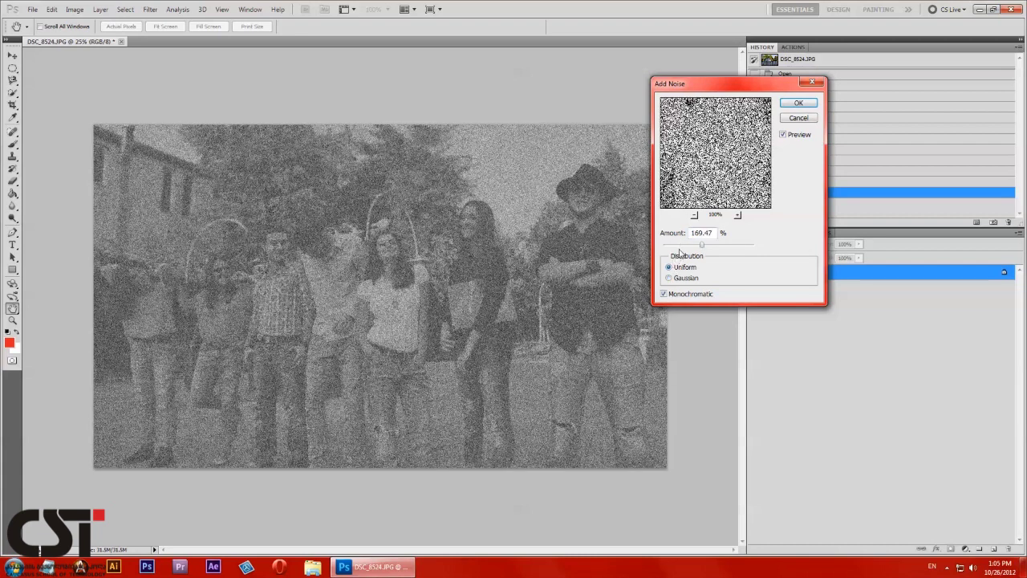
click(683, 245)
click(674, 246)
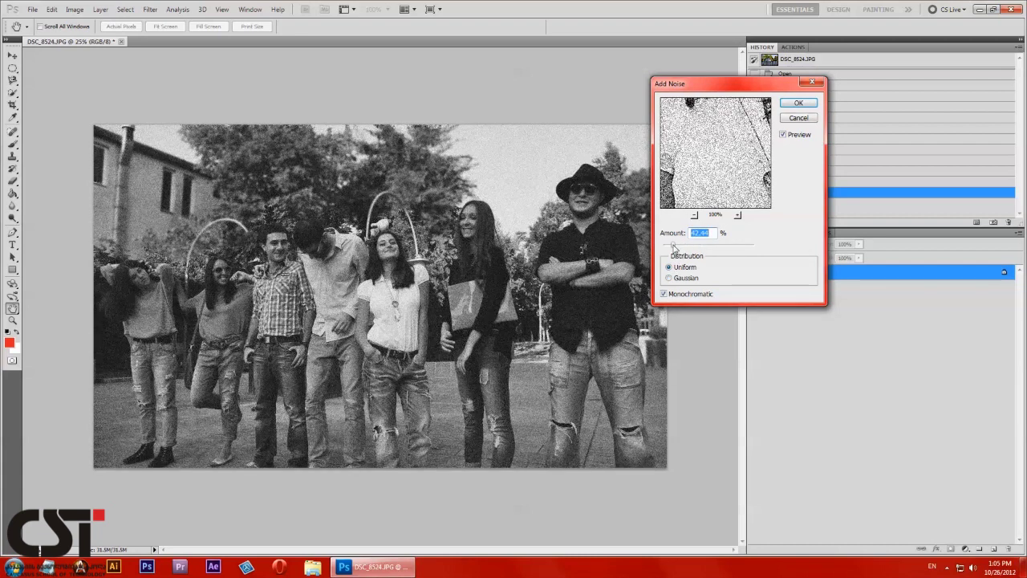
drag(674, 246, 669, 248)
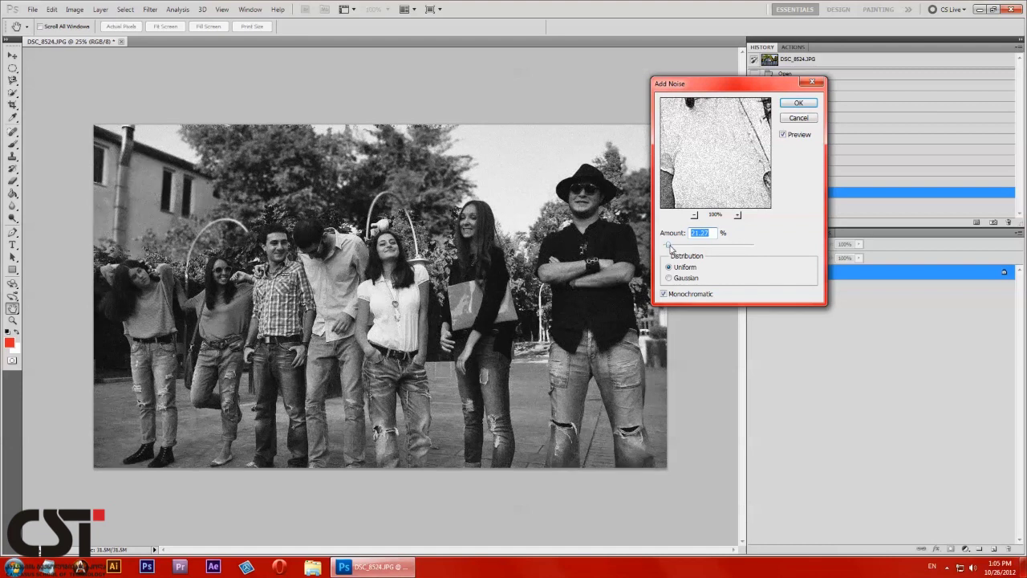
click(796, 104)
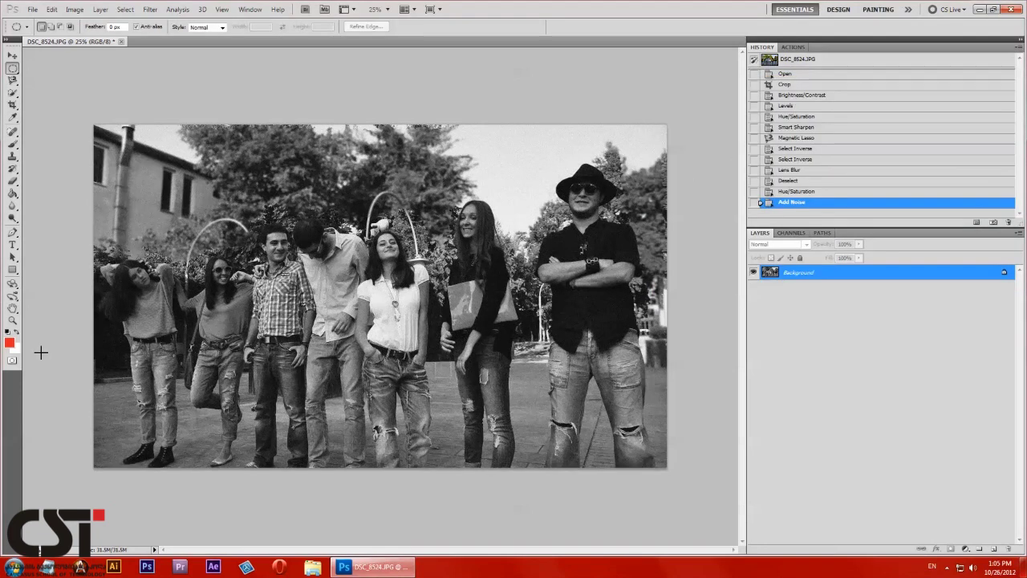
- Apply a Sepia Photo Filter at 86% density to the photo
click(74, 9)
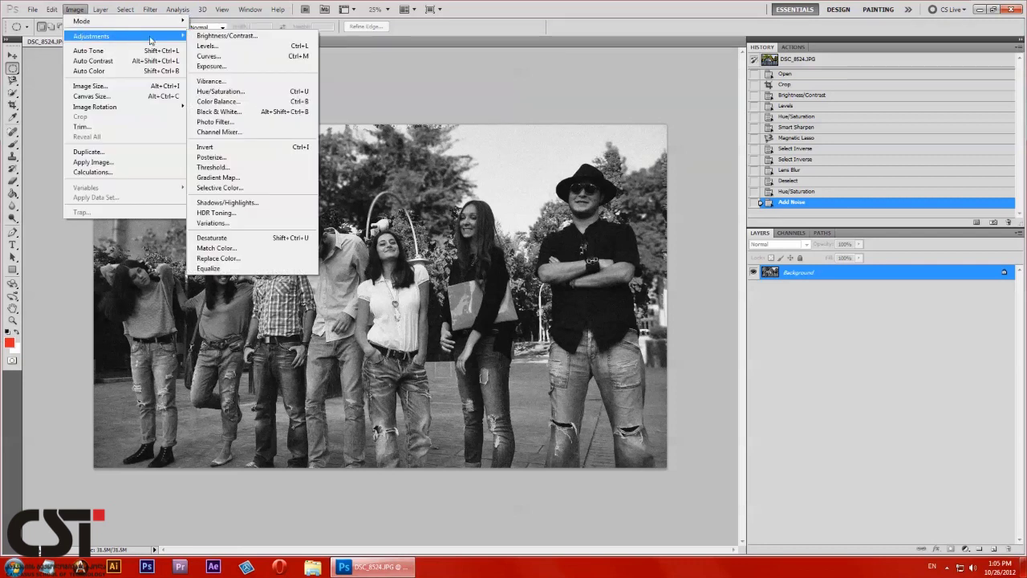
click(229, 121)
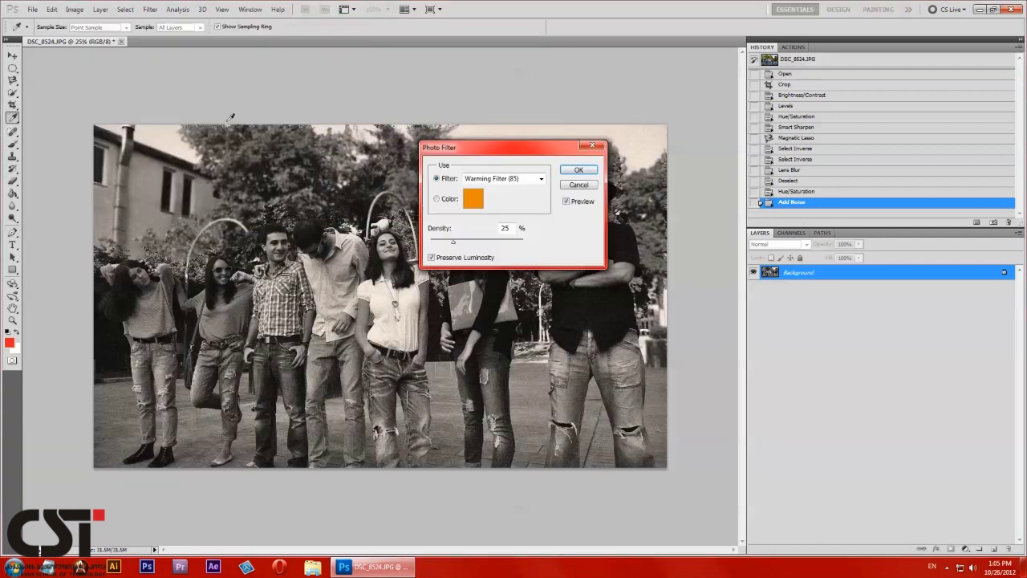
drag(526, 152, 691, 59)
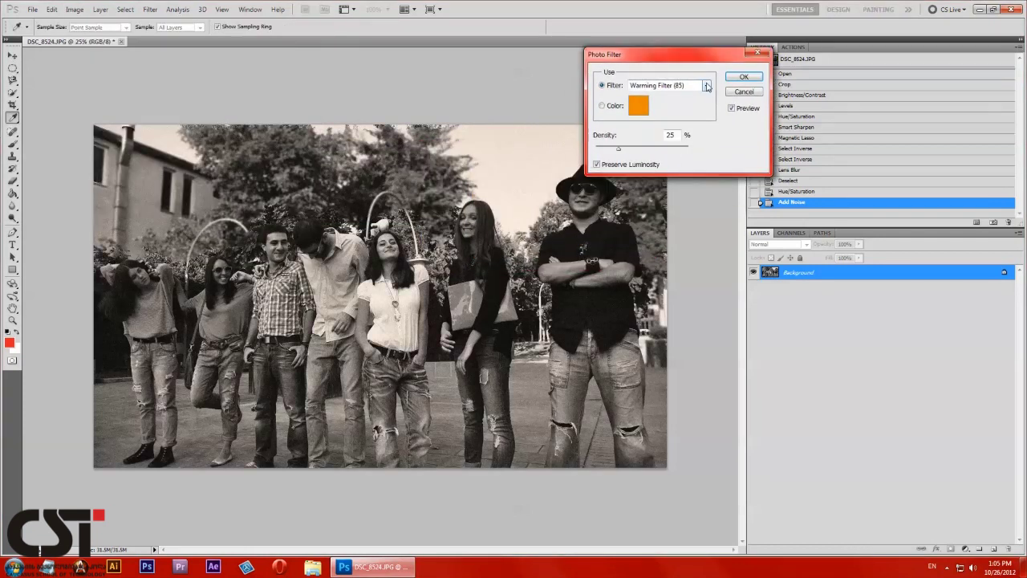
click(706, 85)
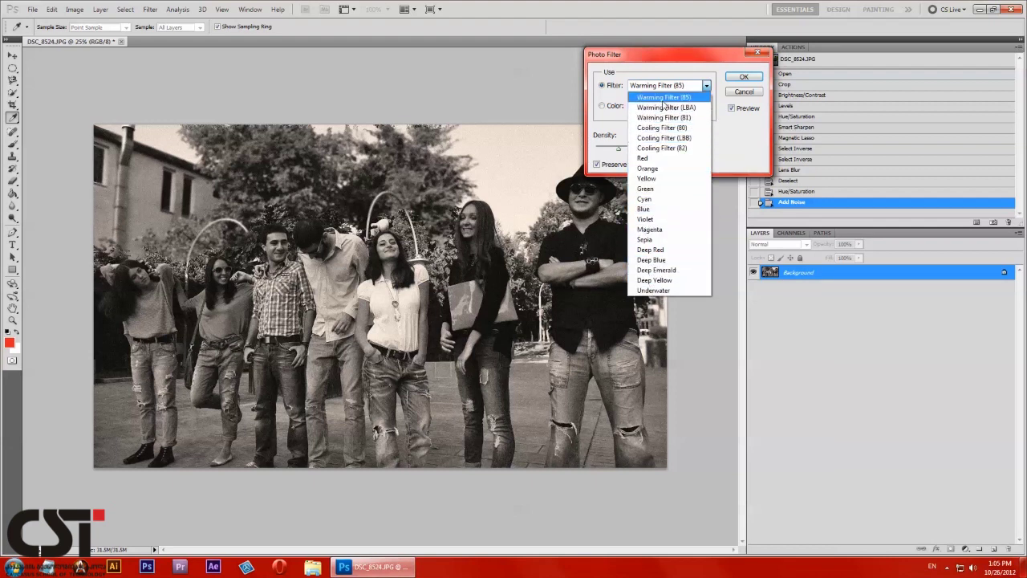
click(654, 179)
click(685, 89)
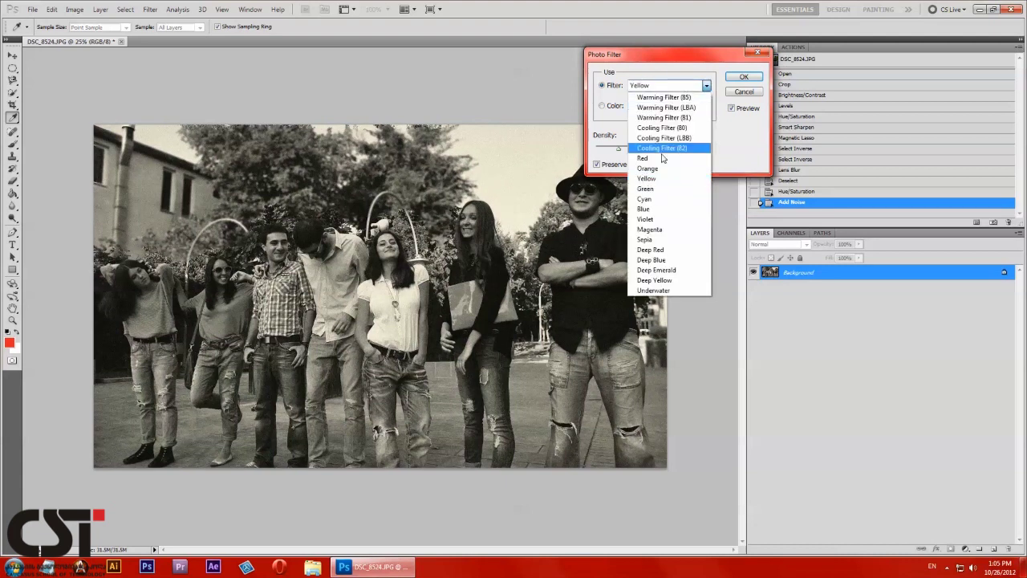
click(654, 239)
drag(626, 151, 658, 156)
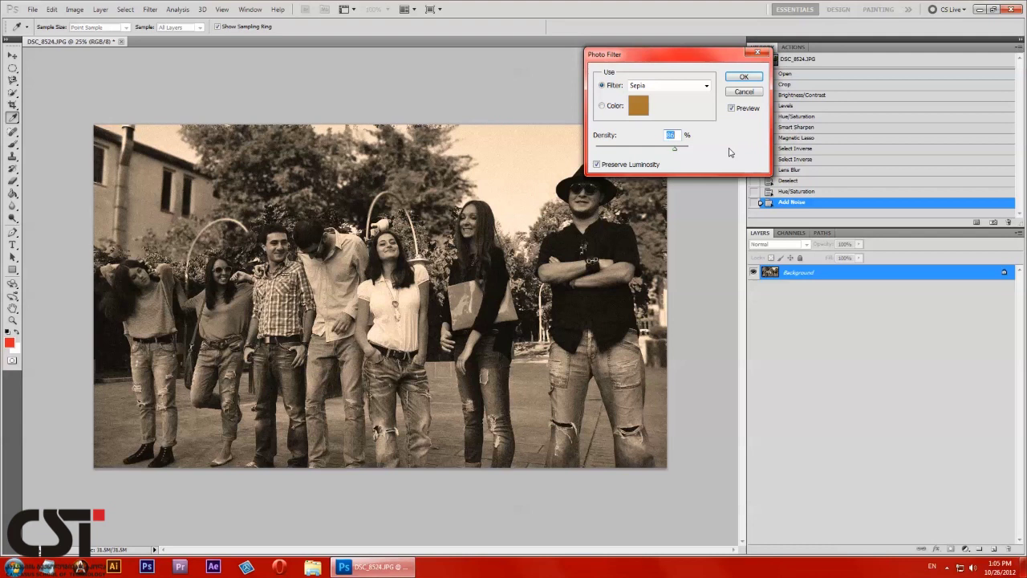
click(737, 76)
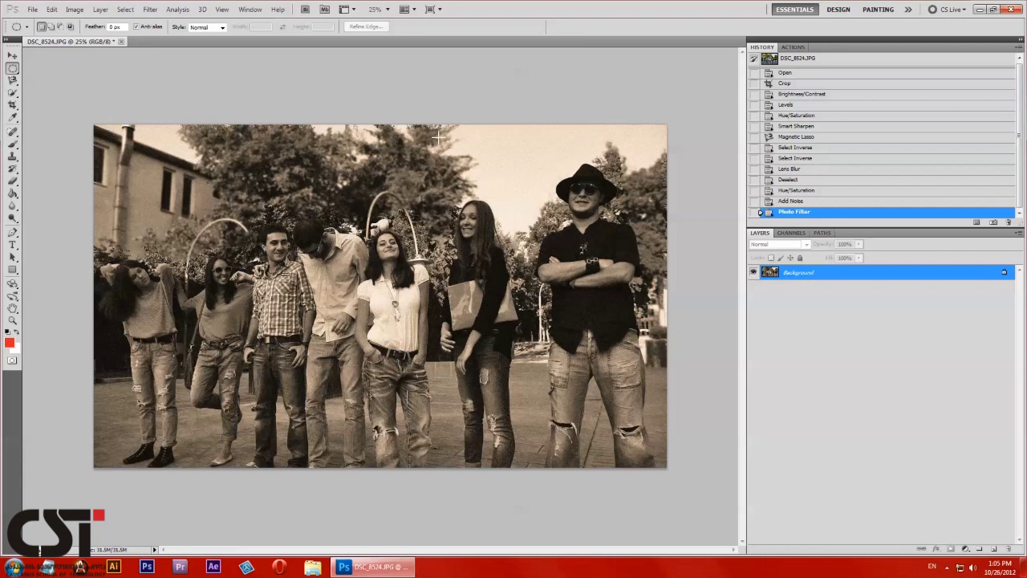
- Place the CST_mainlogo file at the photo's bottom-right, scaled to about 80%
click(369, 566)
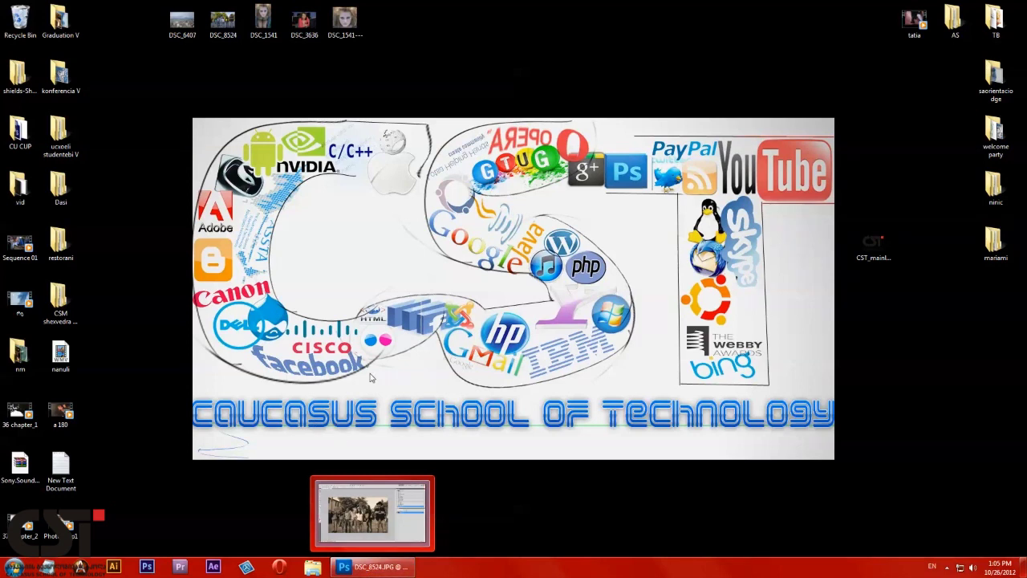
mouse_move(873, 244)
mouse_down()
mouse_move(357, 571)
mouse_move(419, 457)
mouse_up()
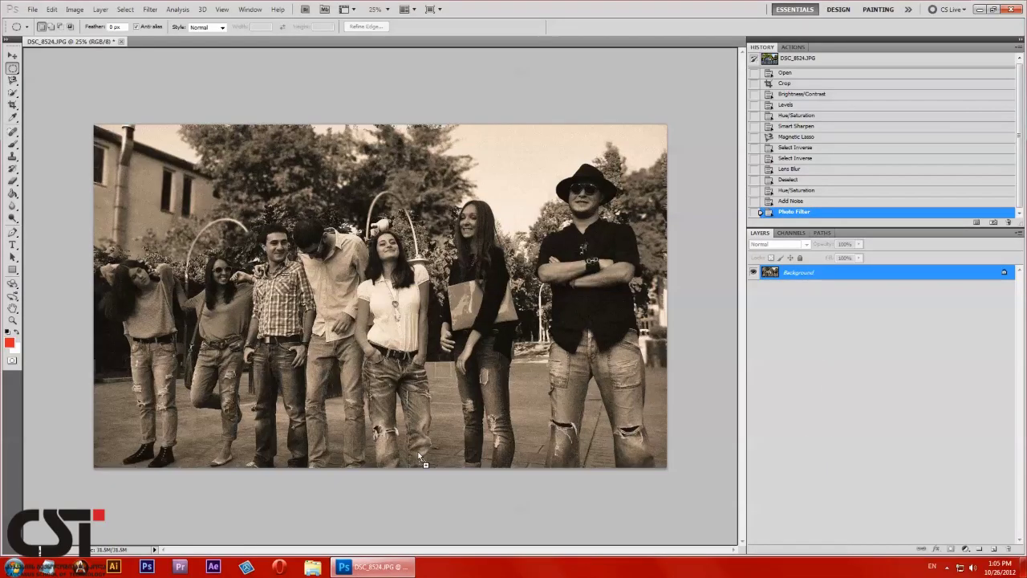
drag(542, 359, 594, 409)
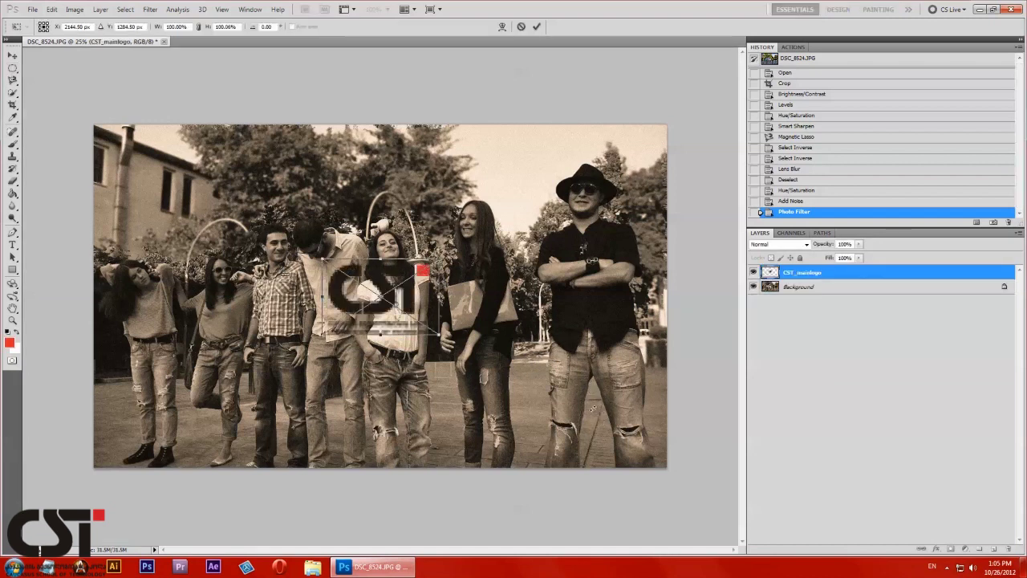
drag(377, 295, 603, 416)
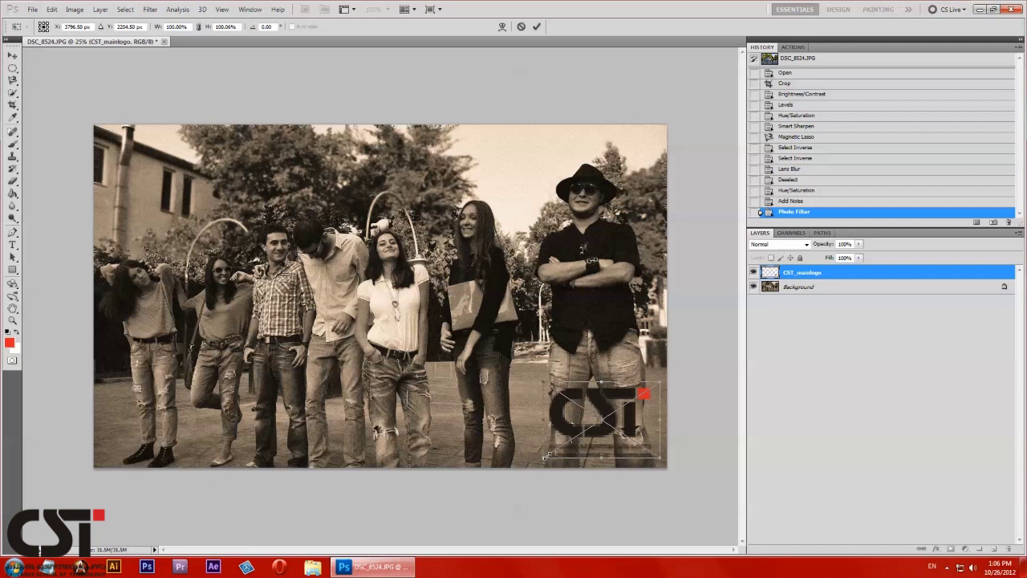
drag(544, 455, 566, 444)
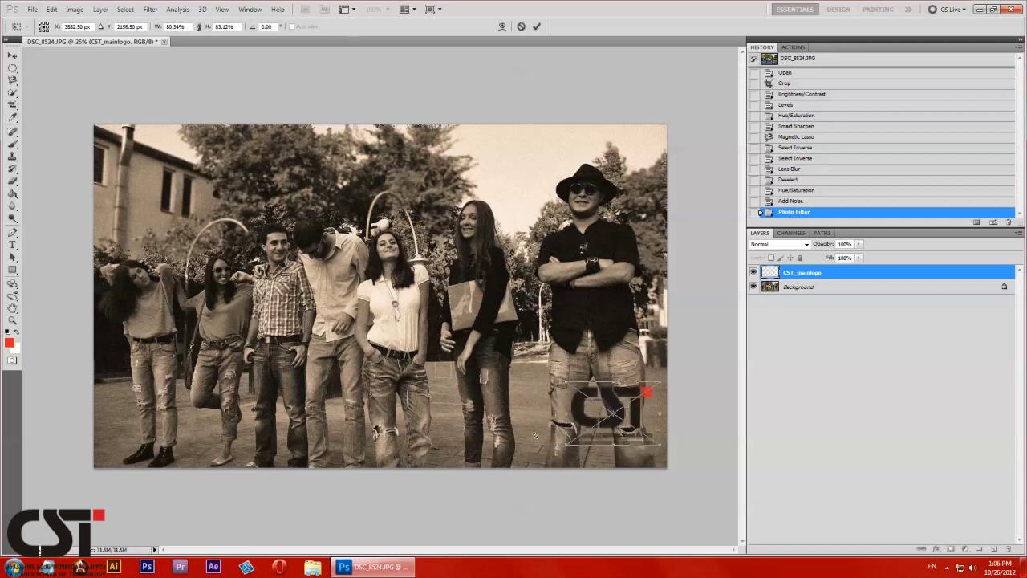
key(Return)
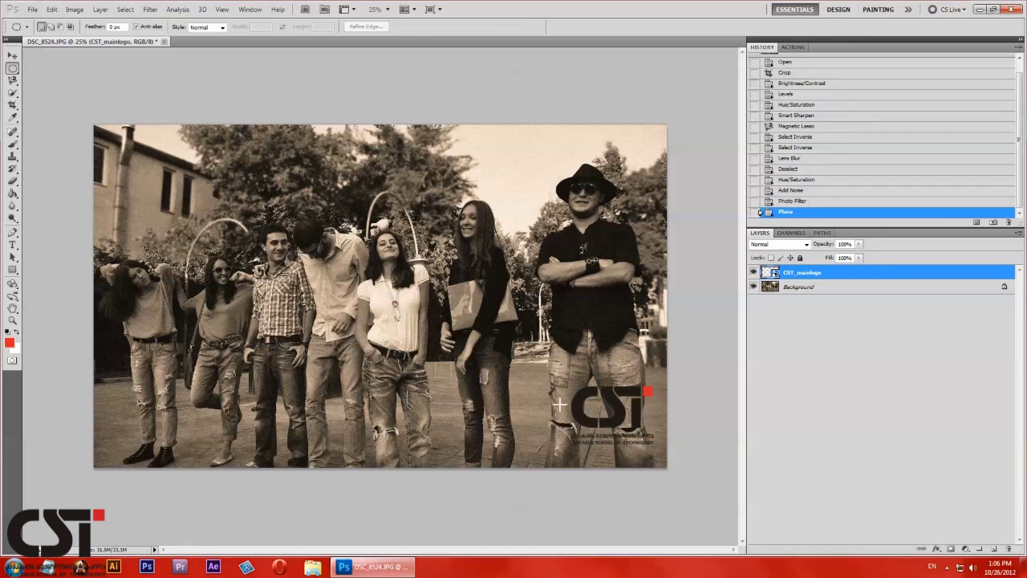
- Open Blending Options for the CST_mainlogo layer and enable Outer Glow
right_click(862, 273)
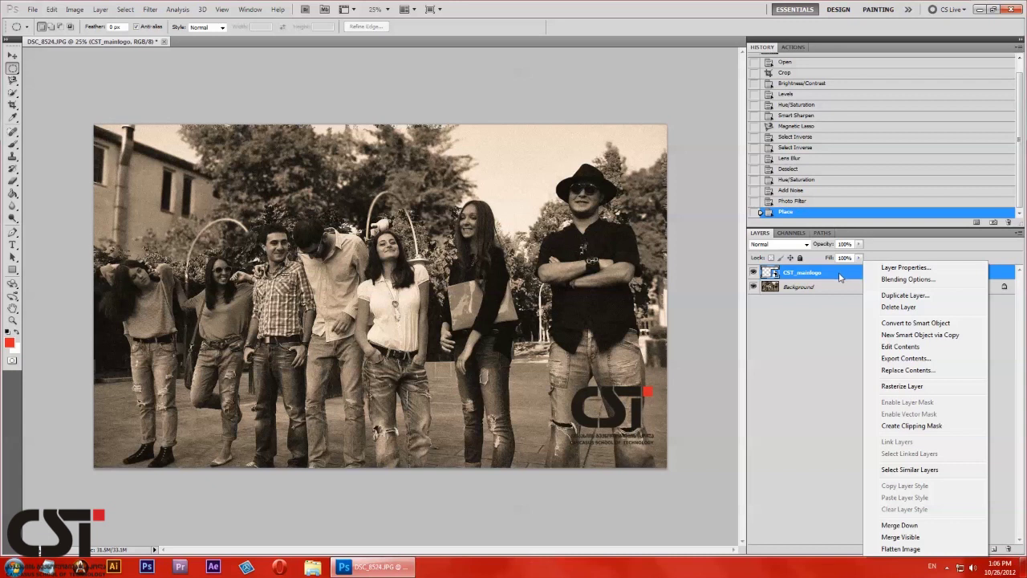
click(899, 280)
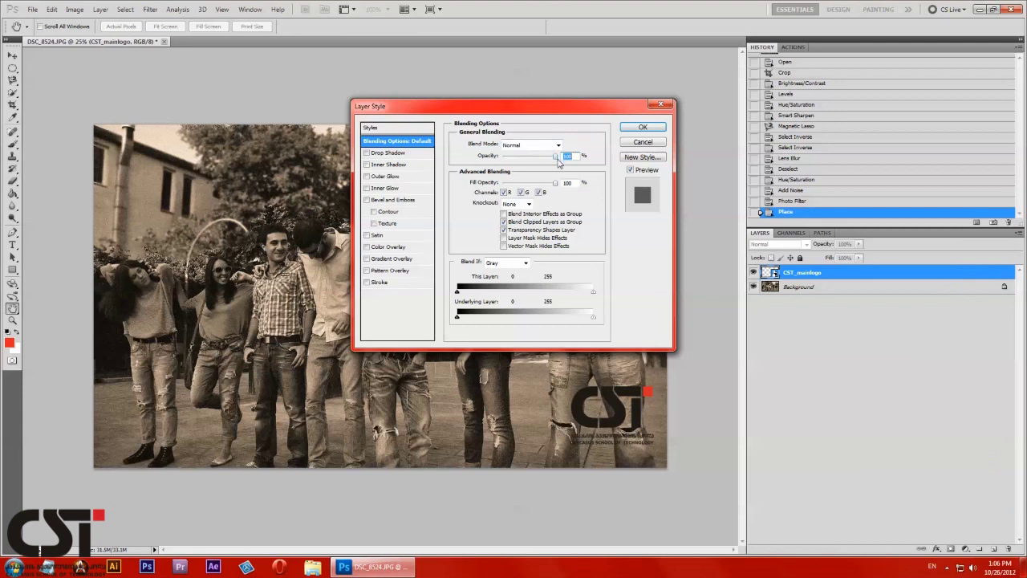
mouse_move(554, 157)
mouse_down()
mouse_move(522, 166)
mouse_move(526, 175)
mouse_move(551, 165)
mouse_move(521, 165)
mouse_move(555, 160)
mouse_up()
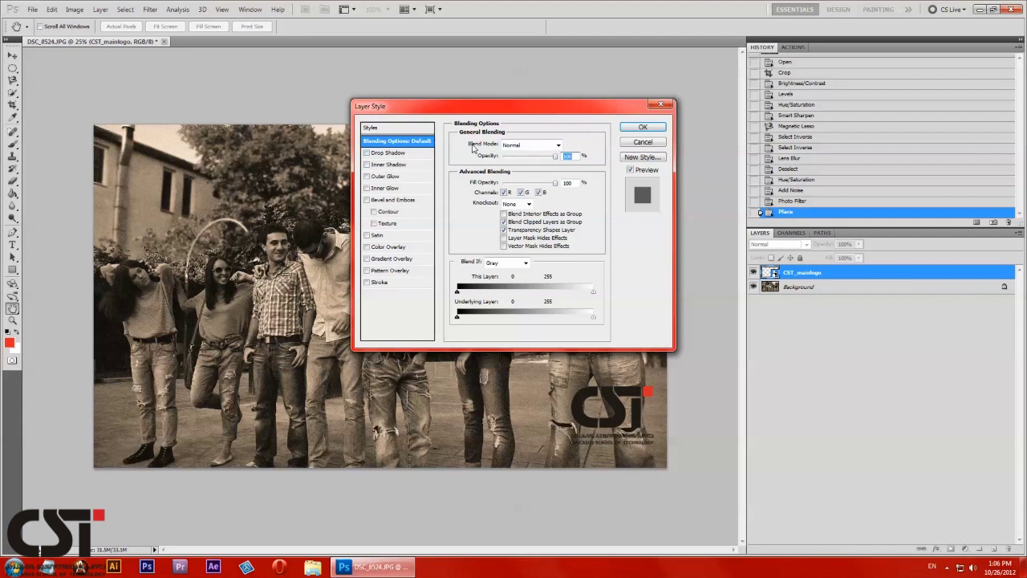
click(367, 176)
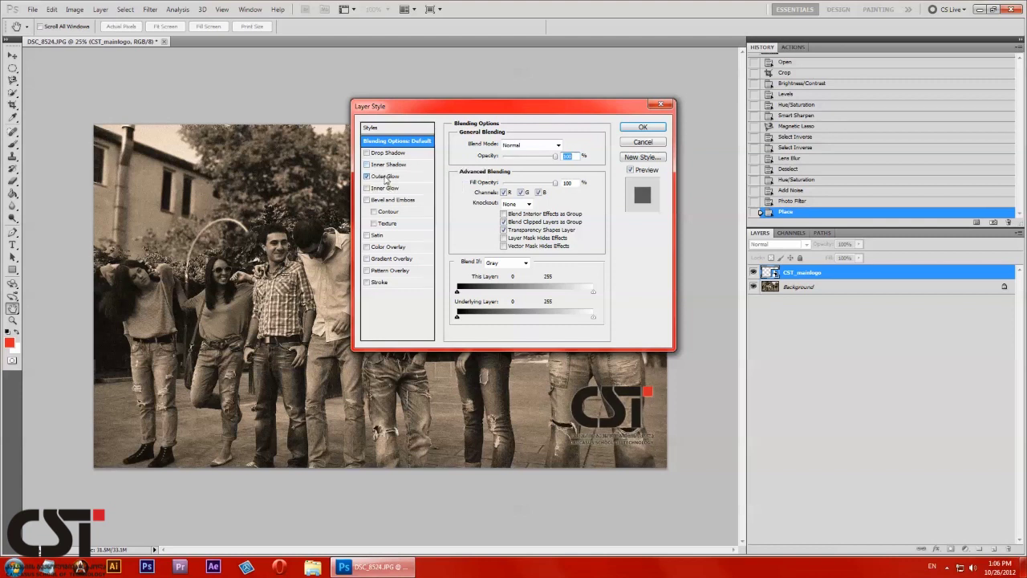
- Set the outer glow to red (ec0d3c) with about 44% noise and 100% opacity
click(385, 176)
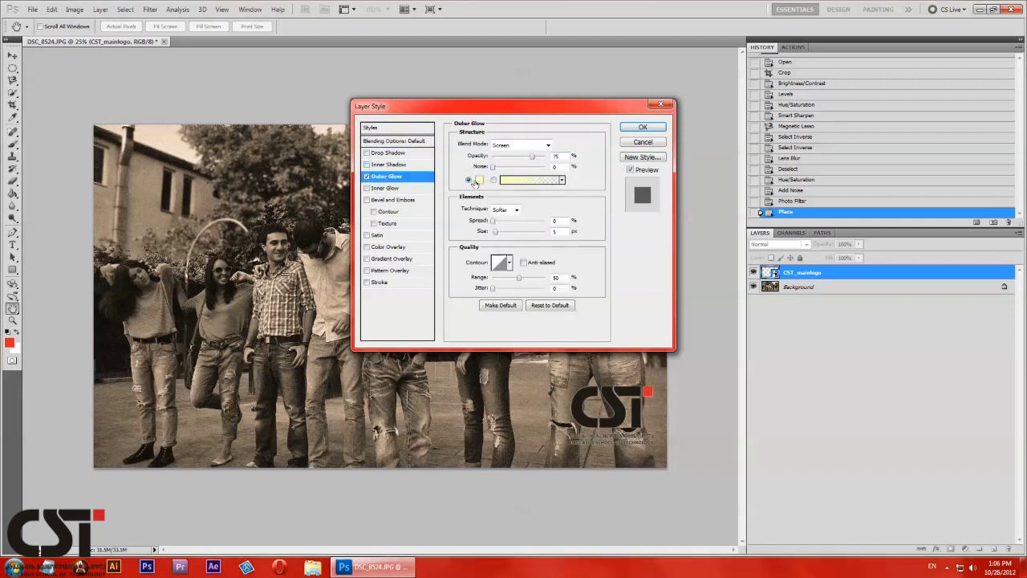
click(479, 180)
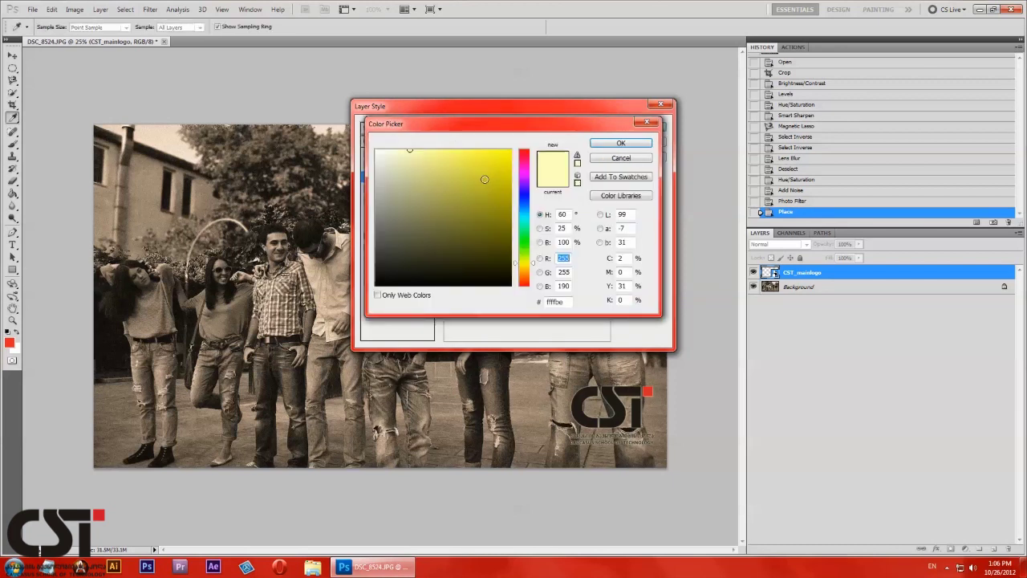
click(528, 155)
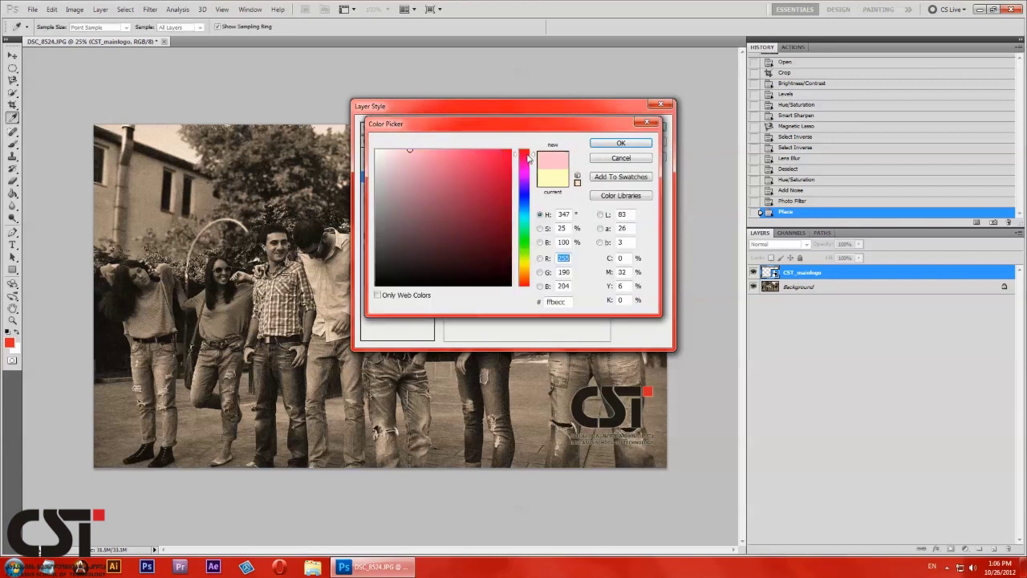
click(504, 158)
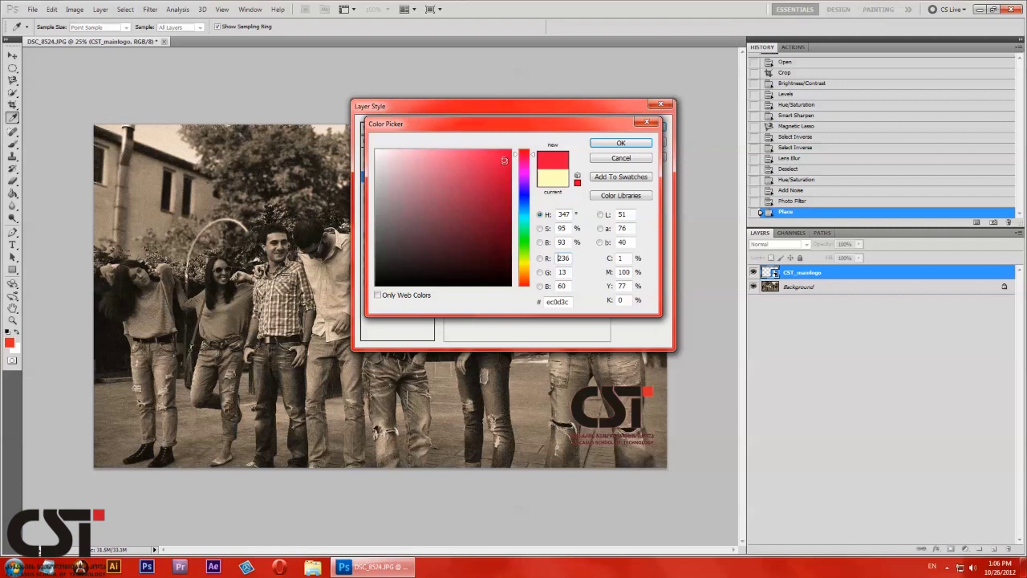
click(618, 145)
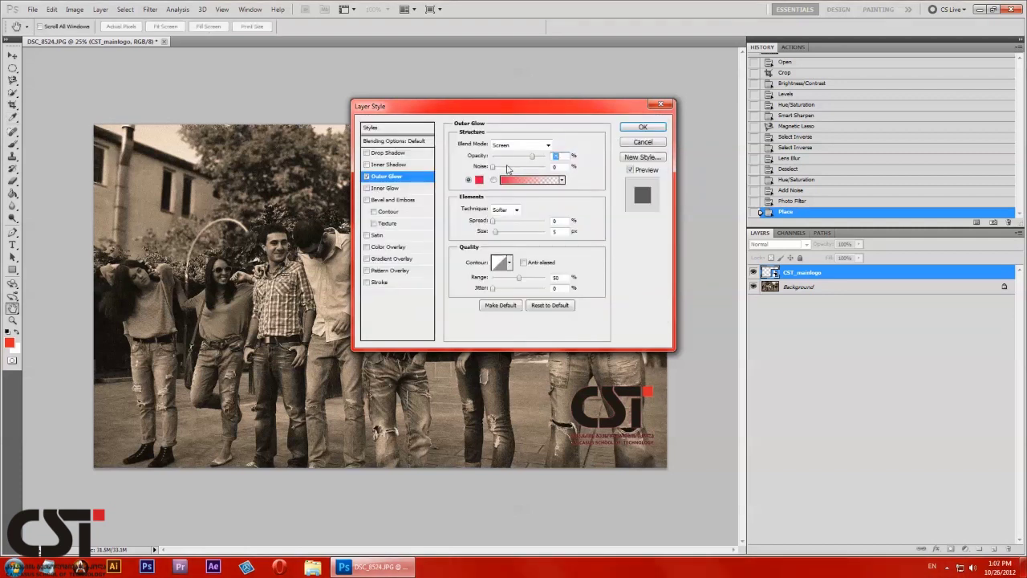
mouse_move(493, 168)
mouse_down()
mouse_move(515, 167)
mouse_move(496, 161)
mouse_up()
drag(496, 156, 546, 156)
click(644, 129)
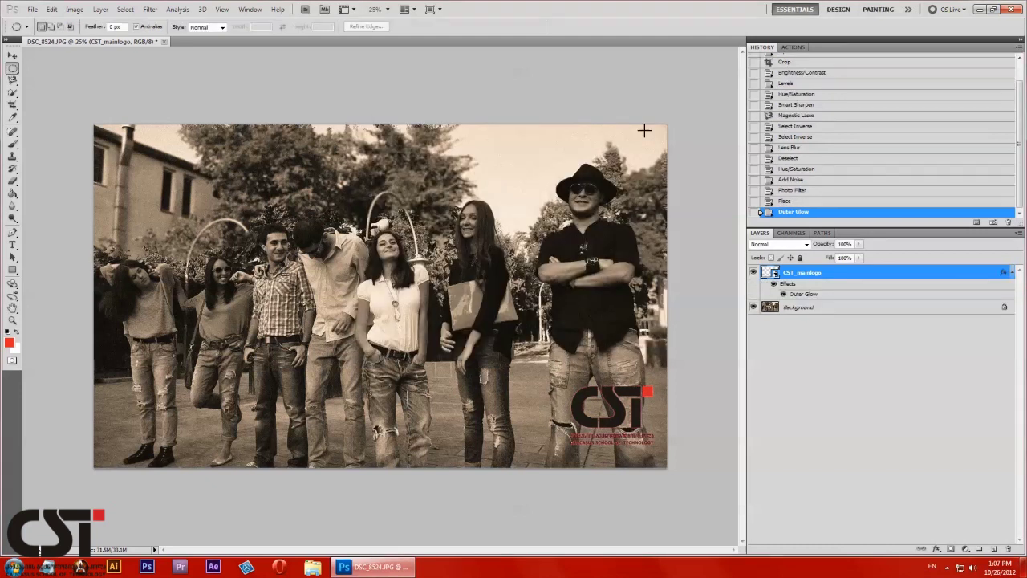